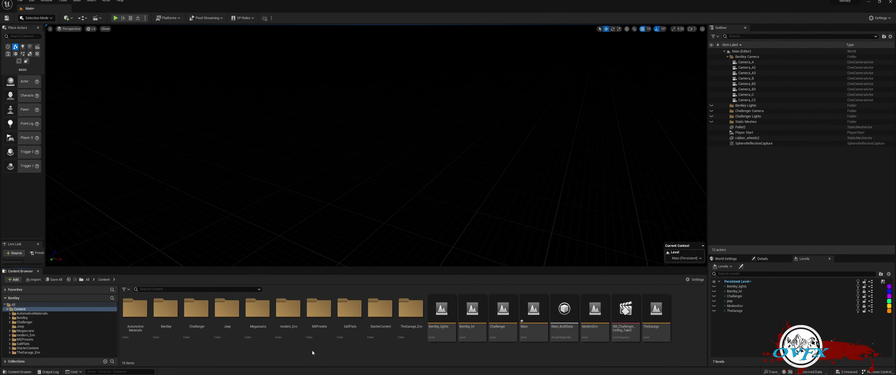
Create a folder named Nissan_GTR in the Content folder and open it
right_click(275, 350)
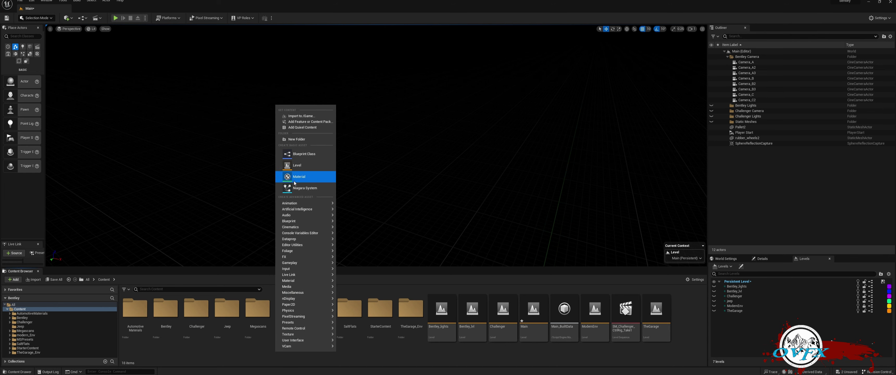
left_click(297, 140)
type("Nissan_GTR")
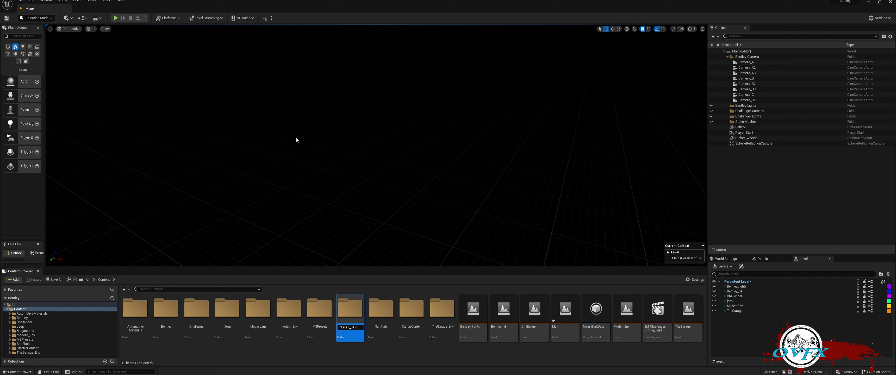
key("Return")
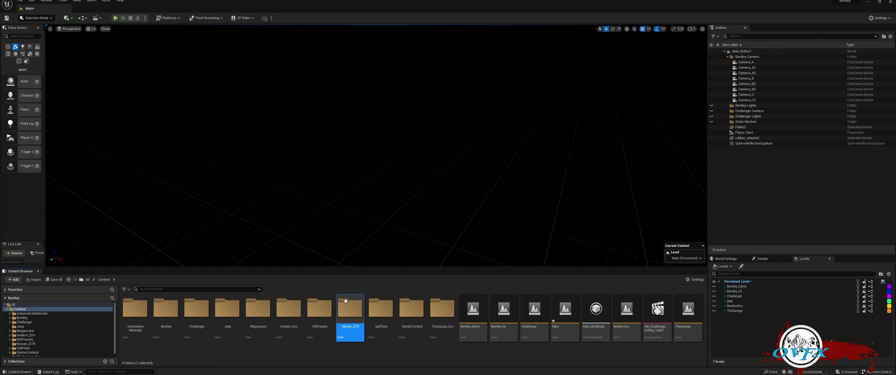
double_click(350, 309)
Import SM_Nissan_Rig into the Nissan_GTR folder as a skeletal mesh with a physics asset
right_click(226, 318)
left_click(230, 74)
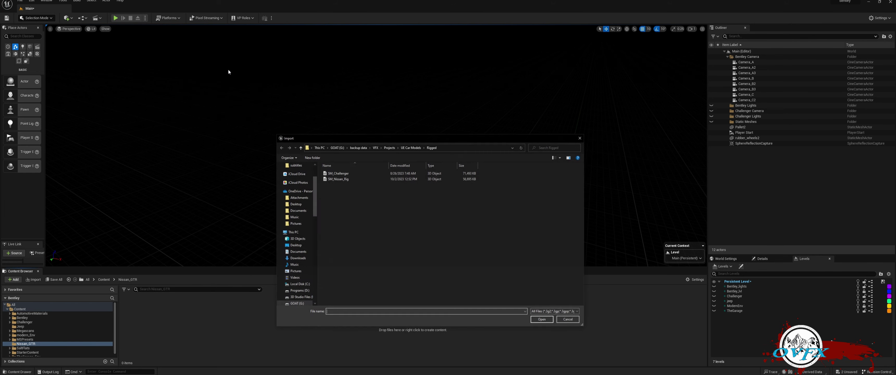
left_click(543, 320)
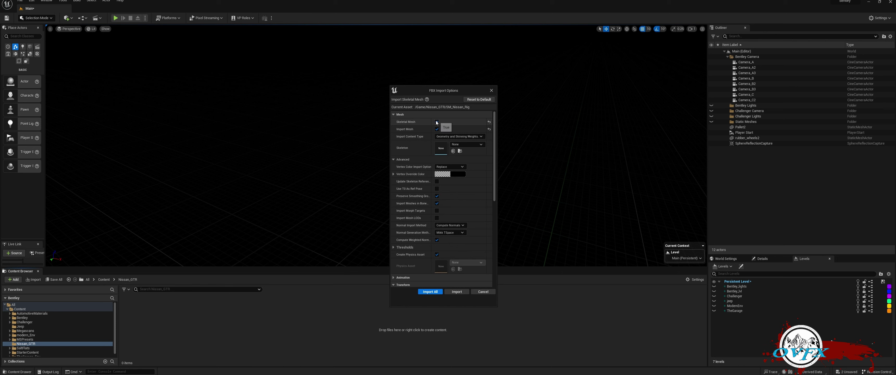
scroll(422, 243, "down", 2)
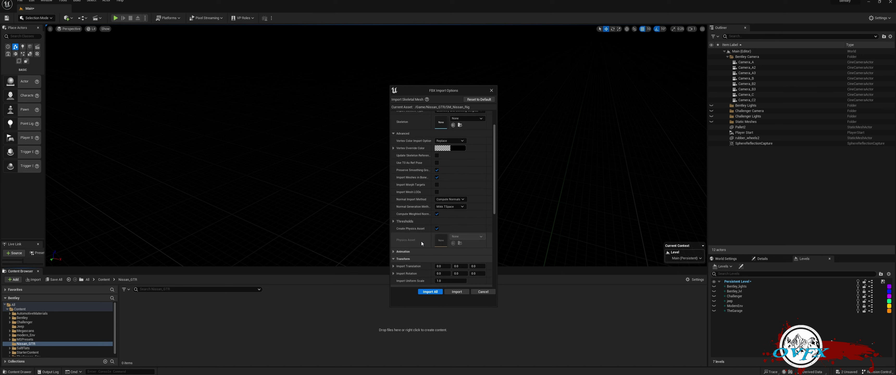
scroll(422, 247, "down", 10)
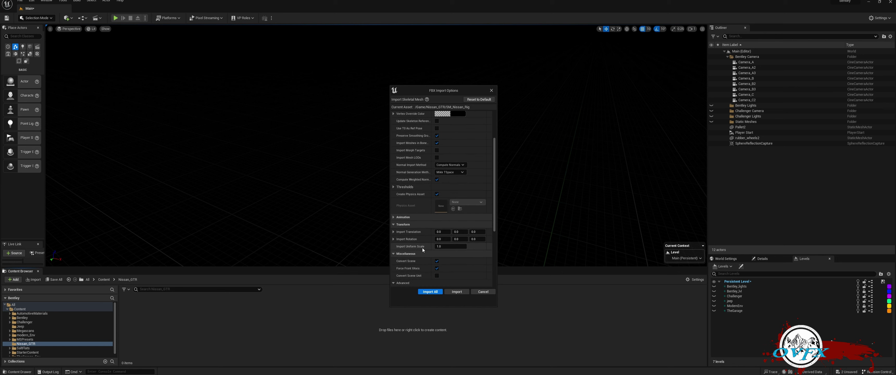
left_click(430, 292)
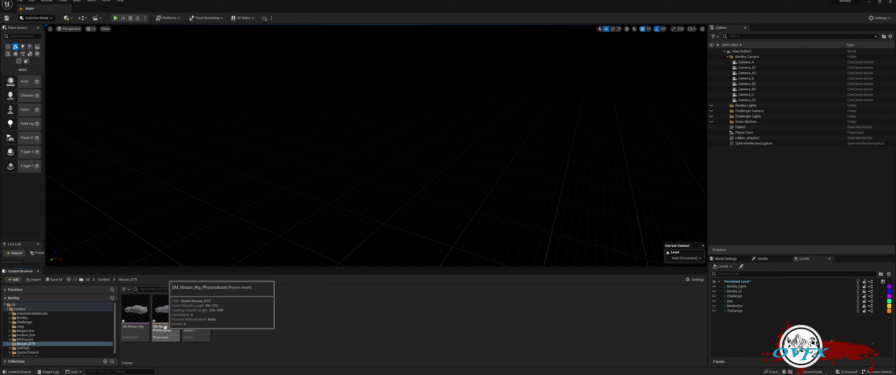
Open the SM_Nissan_Rig physics asset and regenerate the collision bodies of all four wheels as Sphere primitives
left_click(167, 333)
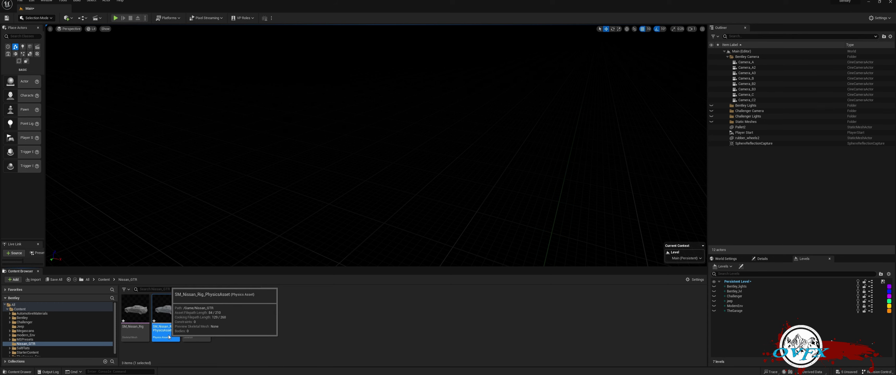
double_click(168, 335)
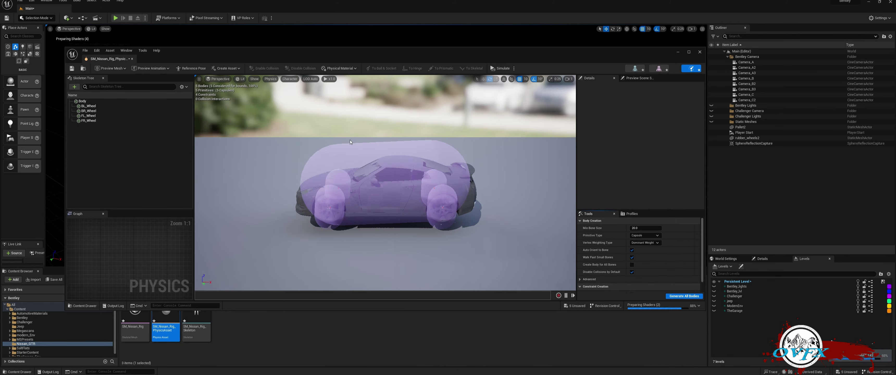
left_click(89, 106)
left_click(90, 120, "shift")
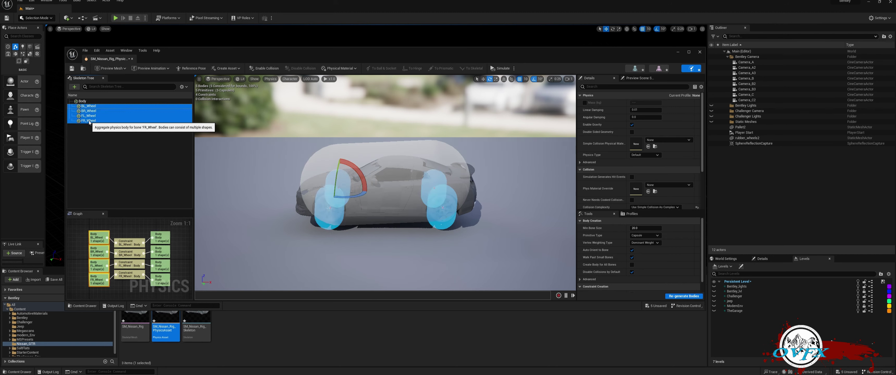
left_click(644, 235)
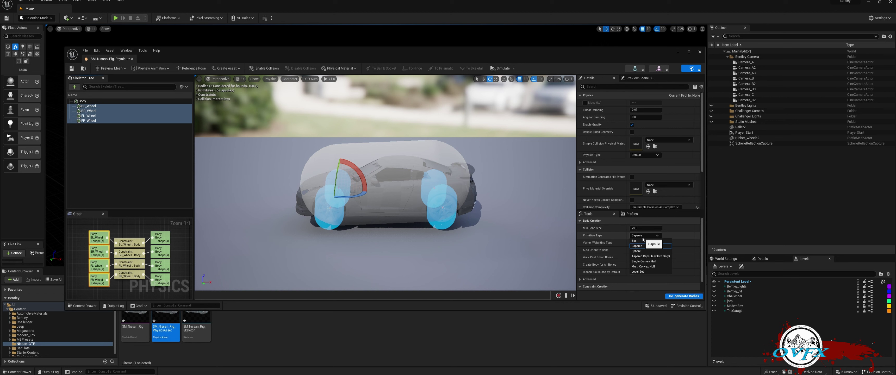
left_click(638, 251)
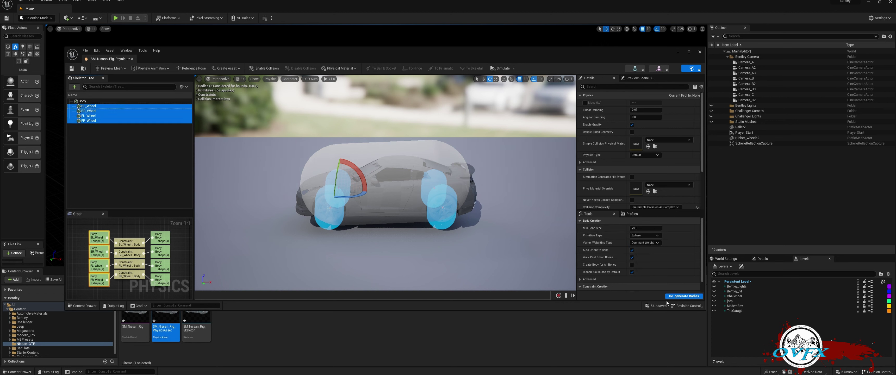
left_click(682, 297)
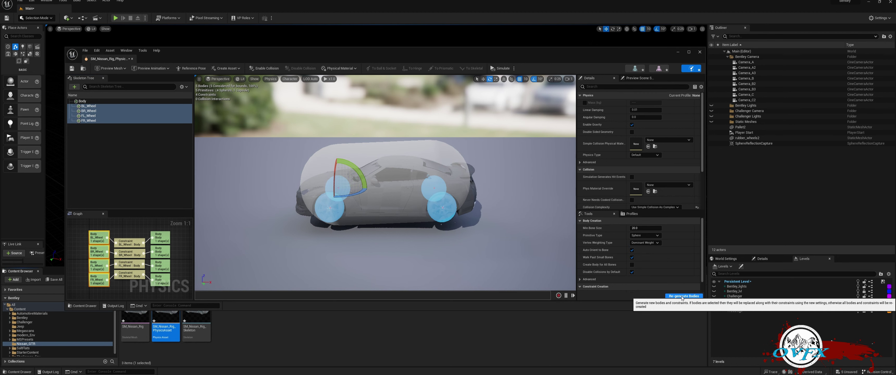
Try regenerating the Body bone's collision as a Single Convex Hull and inspect its fit around the car
left_click(82, 100)
left_click(656, 236)
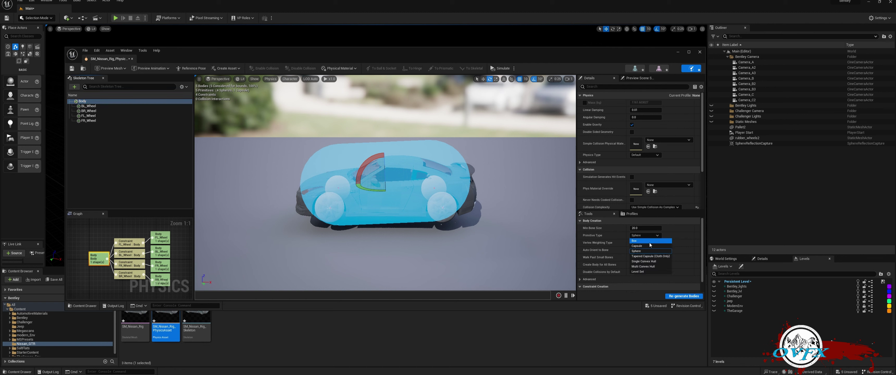
left_click(647, 263)
left_click(681, 296)
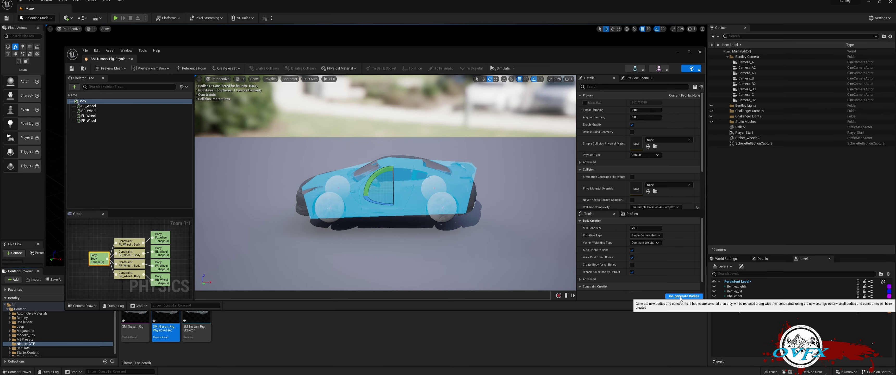
left_click_drag(286, 224, 570, 265, "alt")
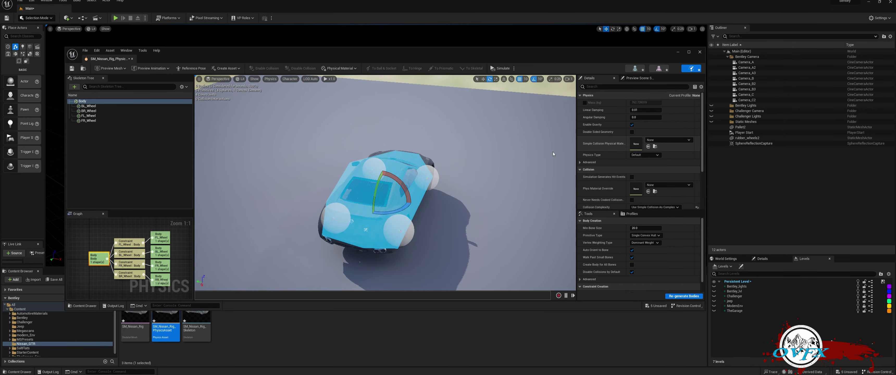
left_click_drag(287, 216, 348, 216, "alt")
Regenerate the Body bone's collision as a Multi Convex Hull and check its fit around the car
left_click(645, 235)
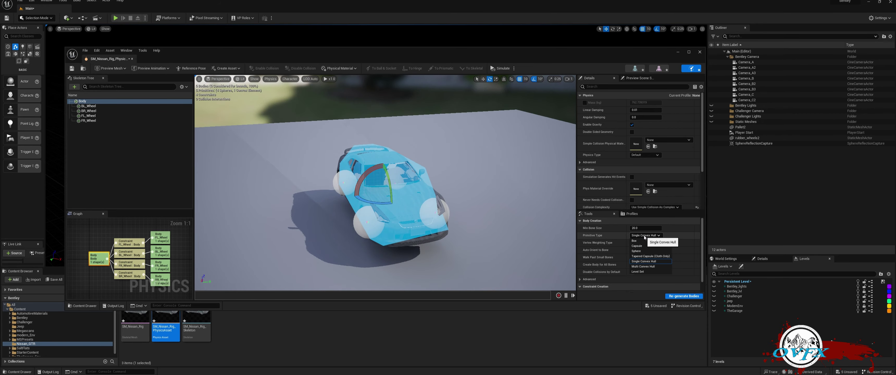
left_click(644, 267)
left_click(683, 296)
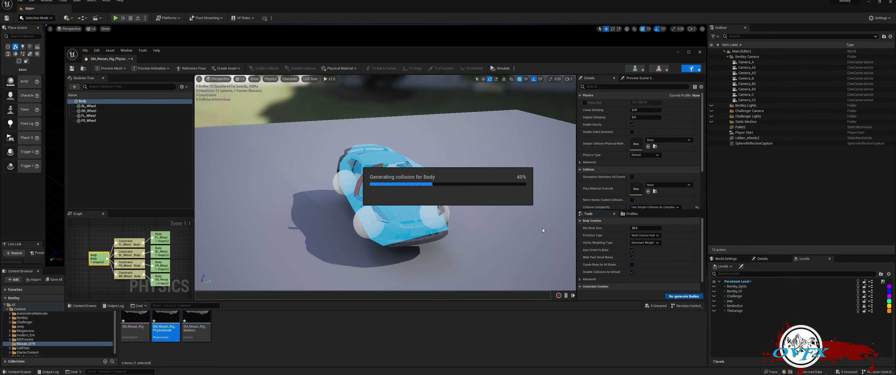
left_click_drag(542, 228, 574, 192, "alt")
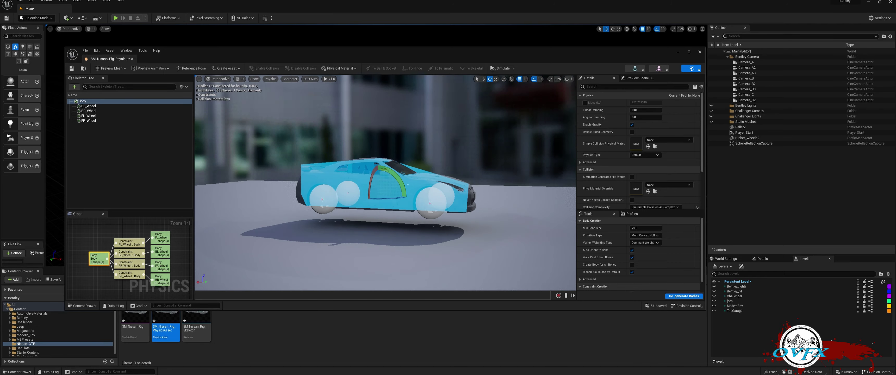
left_click_drag(476, 230, 452, 230, "alt")
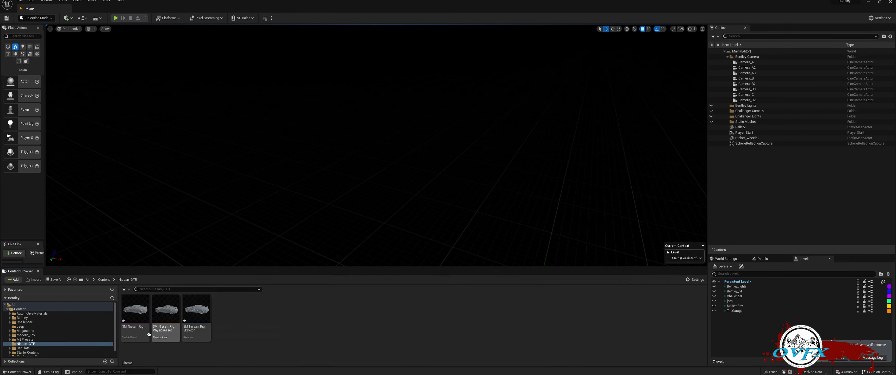
Create a Control Rig from the SM_Nissan_Rig skeletal mesh and open it for editing
right_click(135, 335)
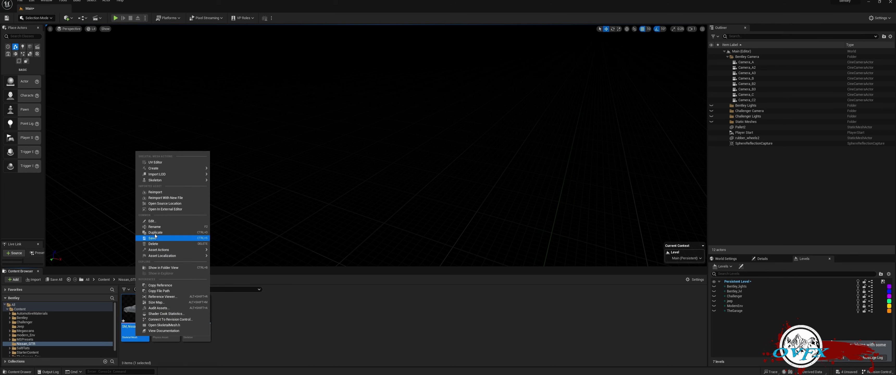
mouse_move(168, 173)
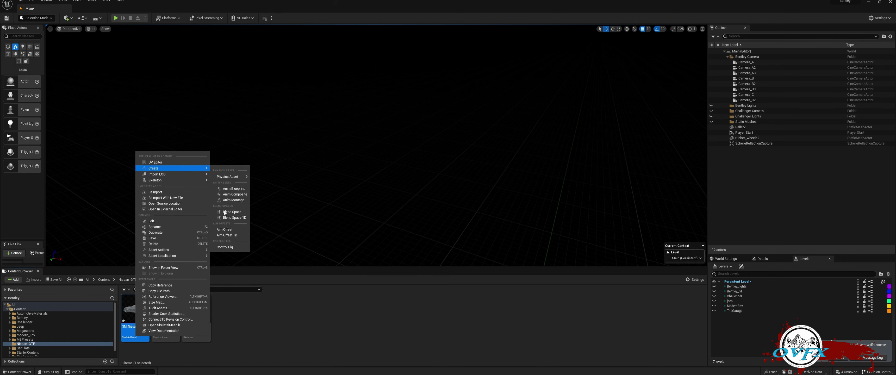
left_click(227, 247)
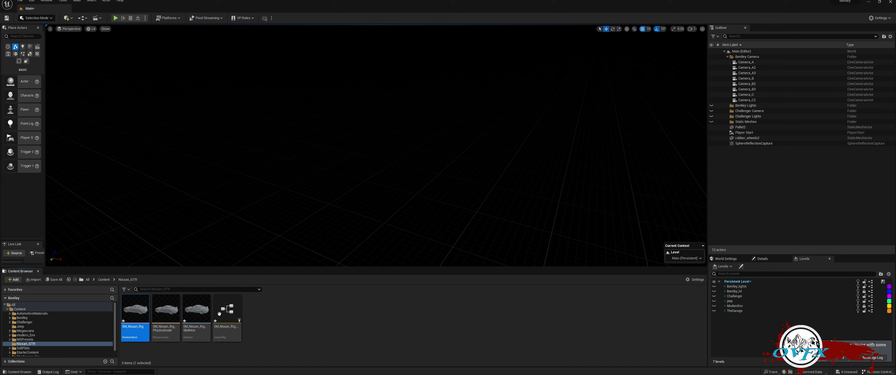
left_click(228, 307)
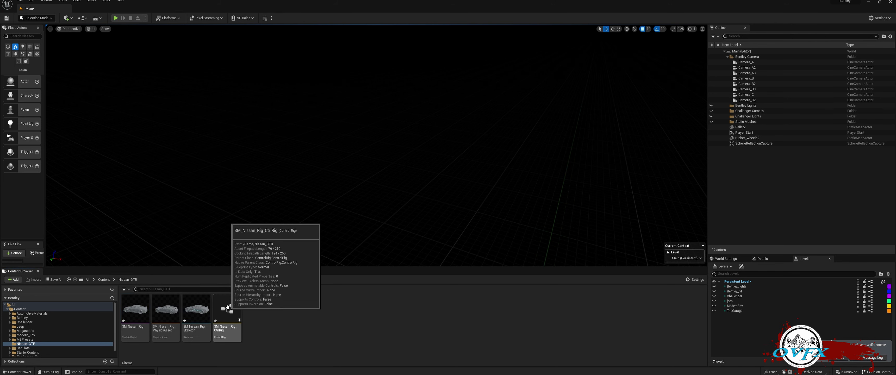
double_click(228, 307)
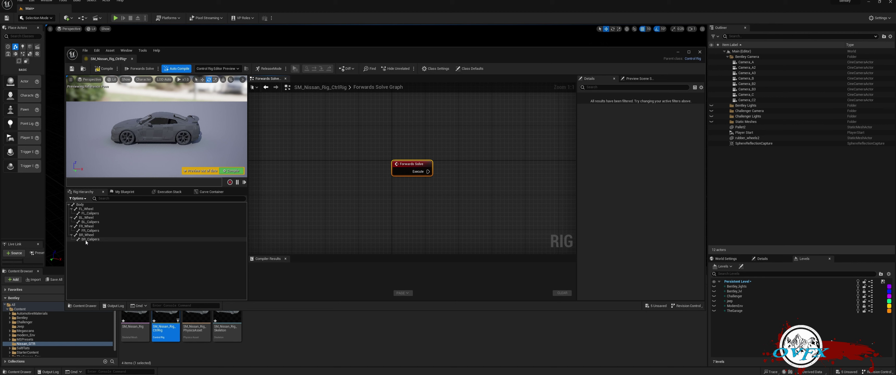
Add a new control to the Body bone in the rig hierarchy
right_click(80, 205)
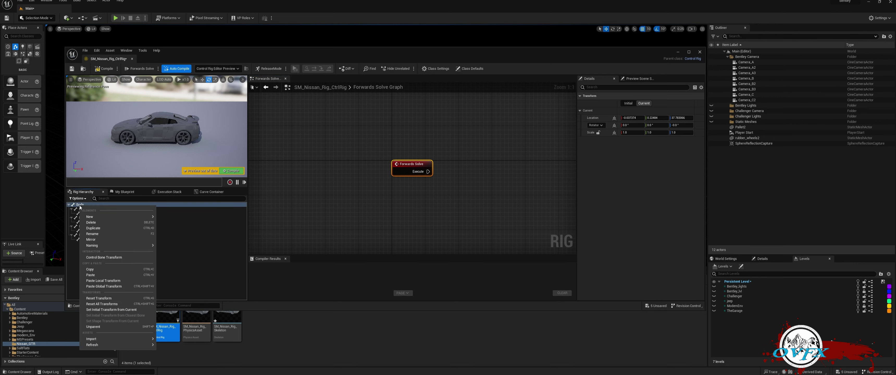
mouse_move(89, 217)
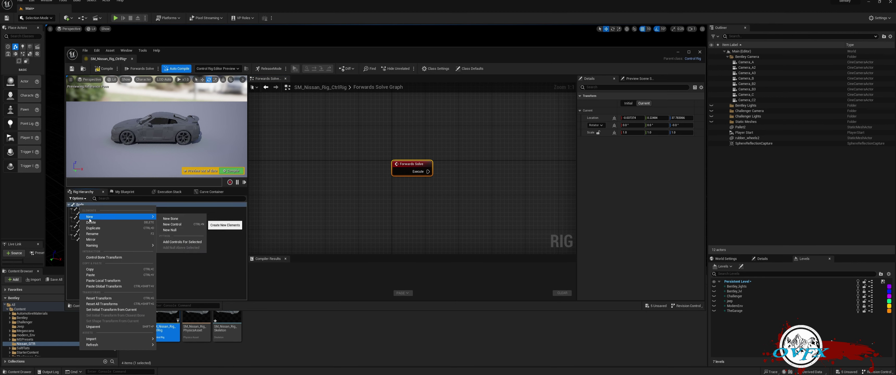
left_click(172, 226)
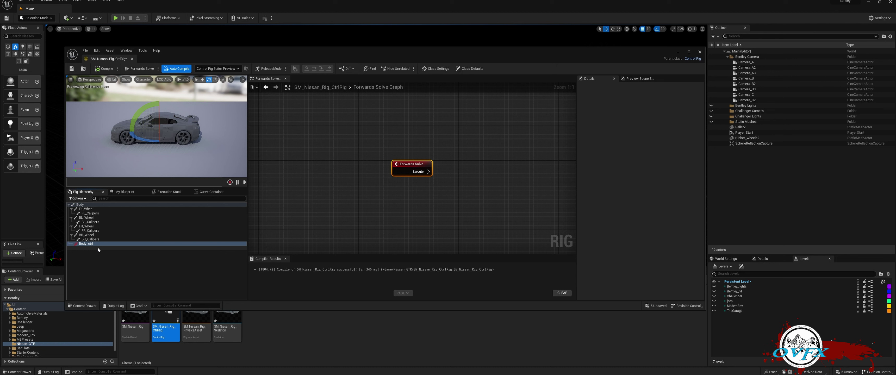
Add a new control to the FL_Wheel bone and name it "Wheel Rotaion CTRL"
left_click(87, 209)
right_click(87, 210)
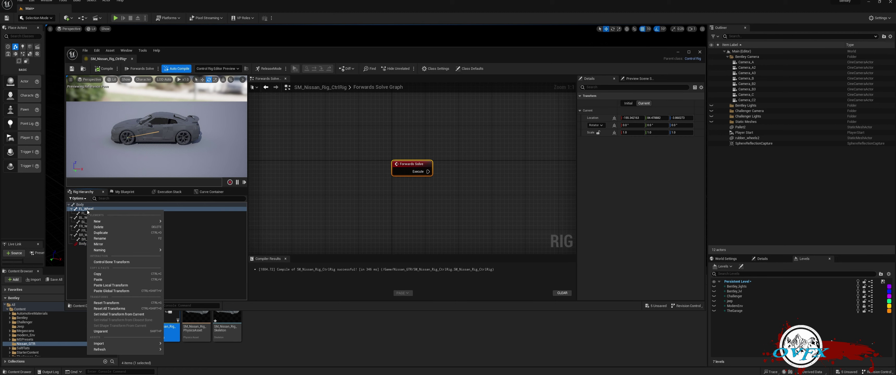
mouse_move(160, 224)
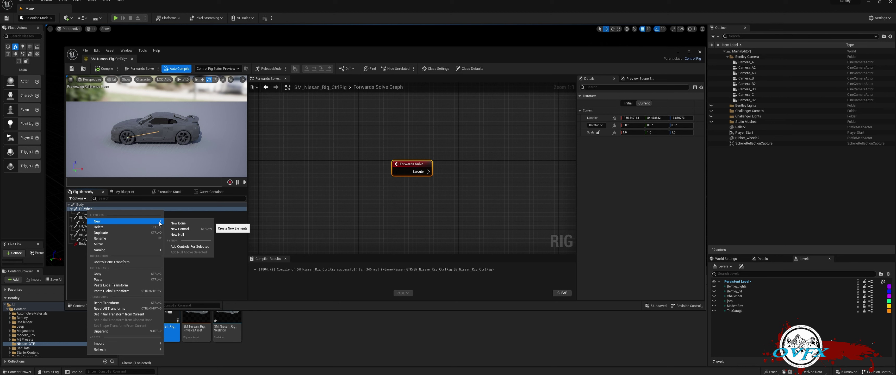
left_click(180, 229)
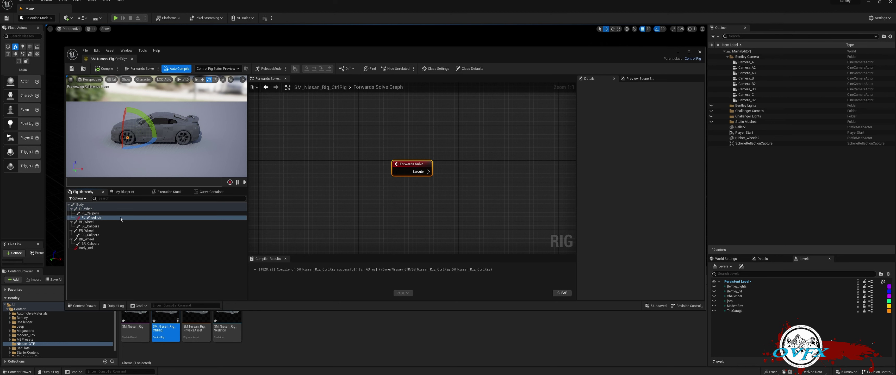
type("Wheel Rotaion CTRL")
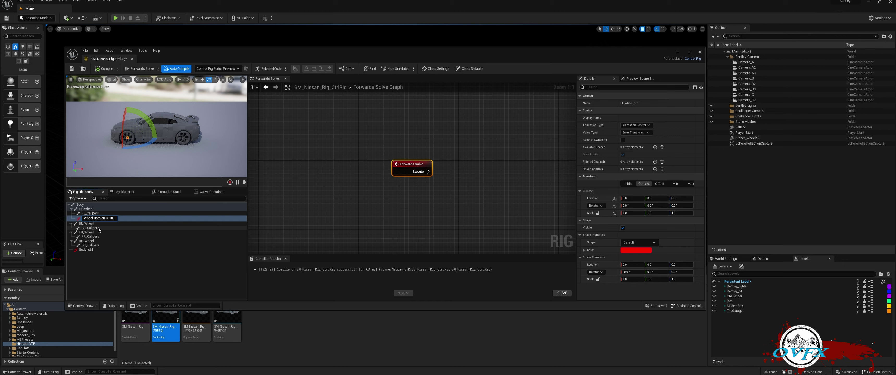
key("Return")
Add a second control named "Steering CTRL" to the FL_Wheel bone, then select the wheel rotation control
right_click(89, 209)
mouse_move(132, 219)
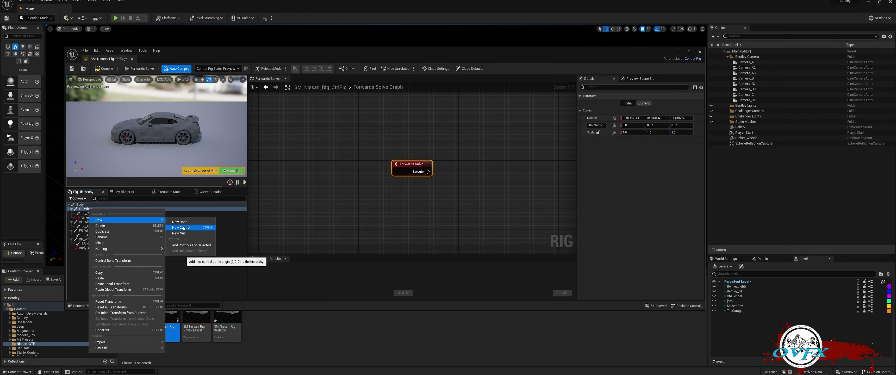
left_click(183, 228)
type("Steering CTRL")
left_click(110, 248)
left_click(94, 218)
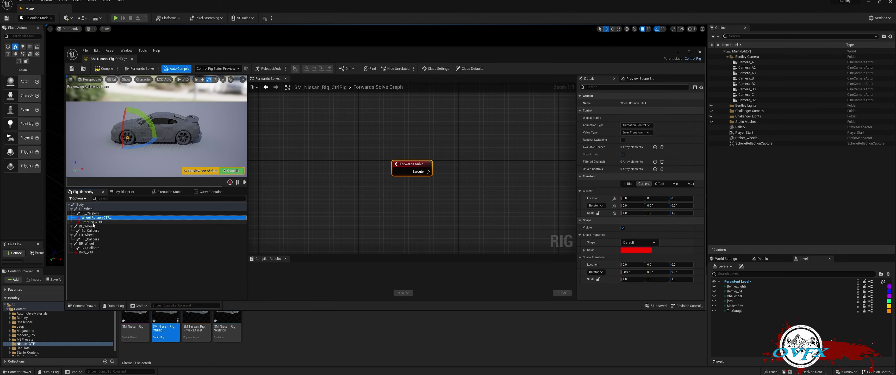
Add a new null at the root of the rig hierarchy and name it "Control Space"
left_click(96, 265)
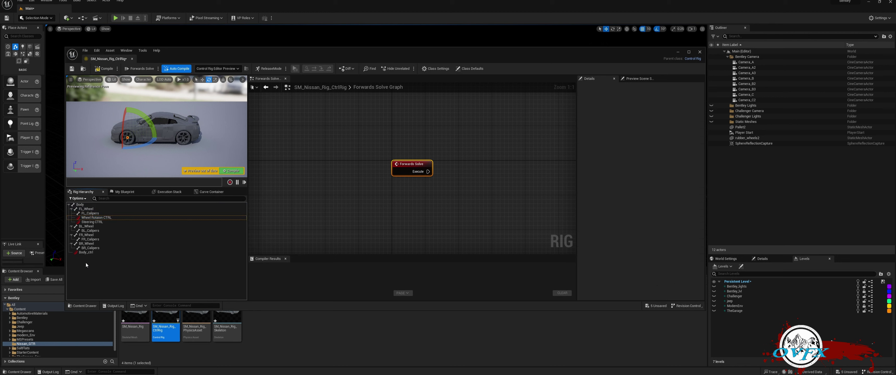
right_click(74, 260)
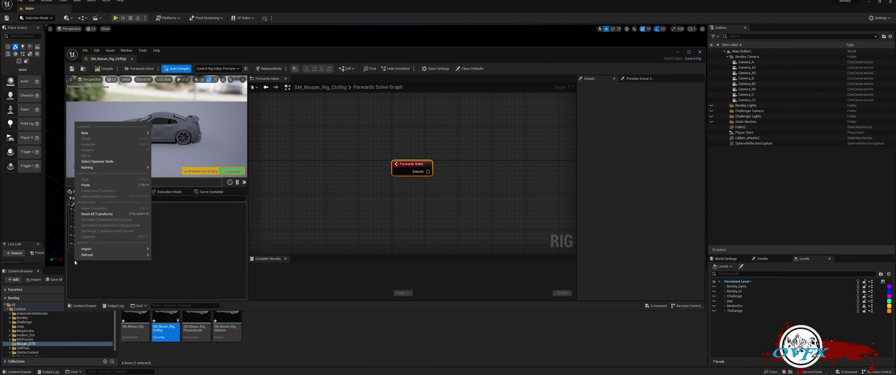
mouse_move(104, 133)
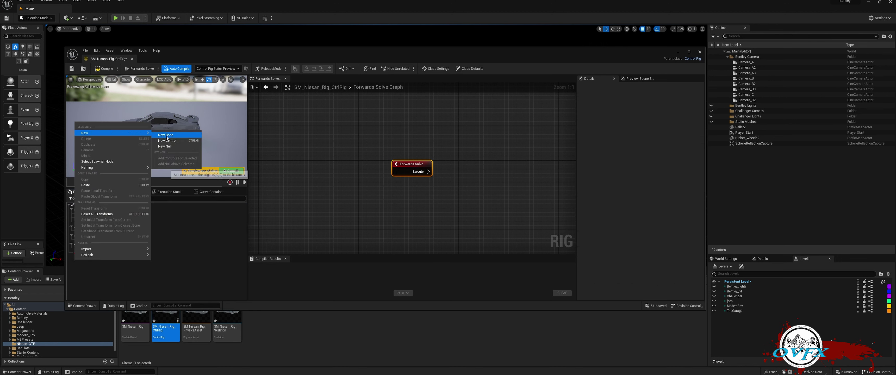
left_click(166, 147)
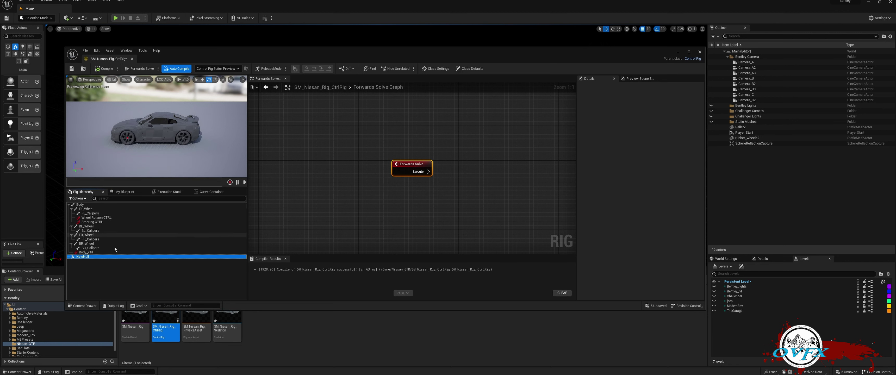
double_click(87, 258)
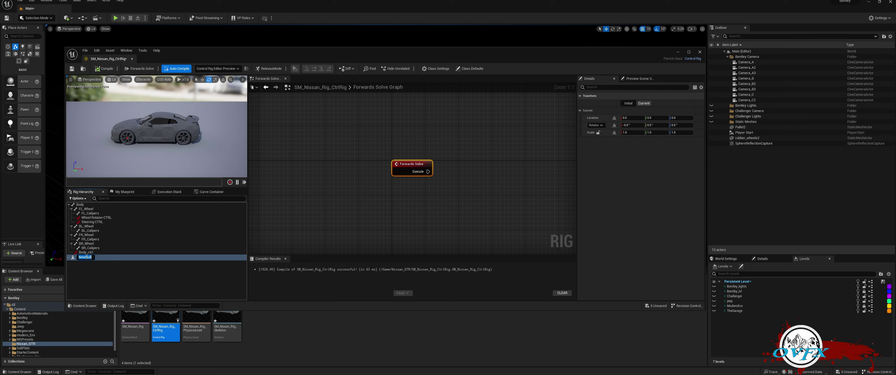
type("Control Space")
key("Return")
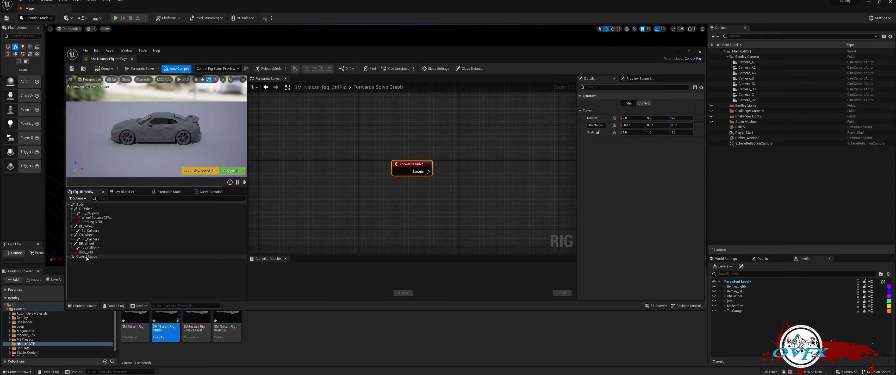
Parent Body_ctrl, the wheel rotation control and Steering CTRL under the Control Space null
left_click(85, 252)
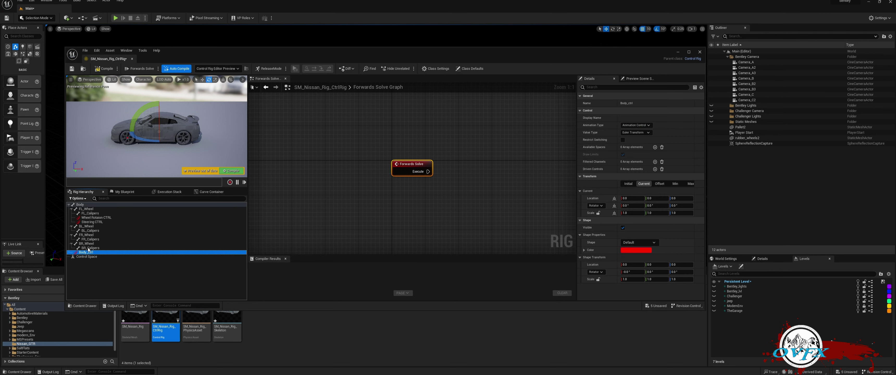
left_click(94, 222, "ctrl")
left_click(93, 218, "ctrl")
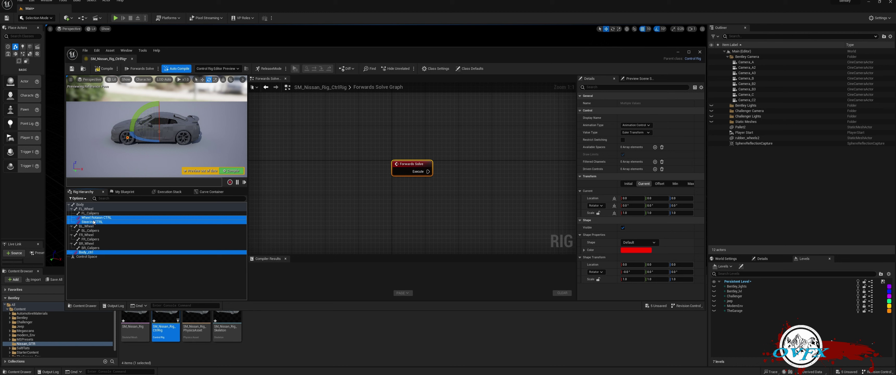
left_click_drag(92, 223, 88, 259)
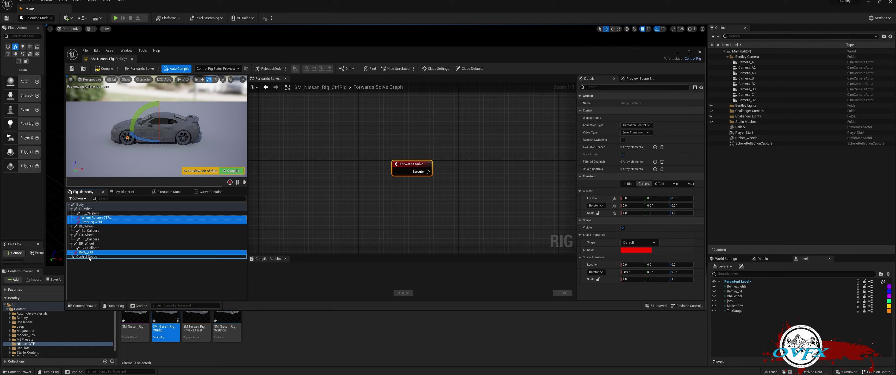
left_click_drag(89, 257, 89, 257)
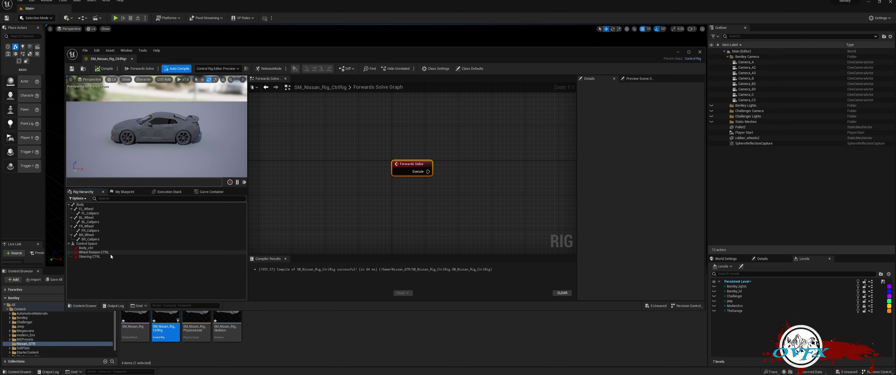
Change the shape color of Body_ctrl to blue
left_click(82, 249)
left_click(629, 250)
left_click_drag(661, 269, 656, 257)
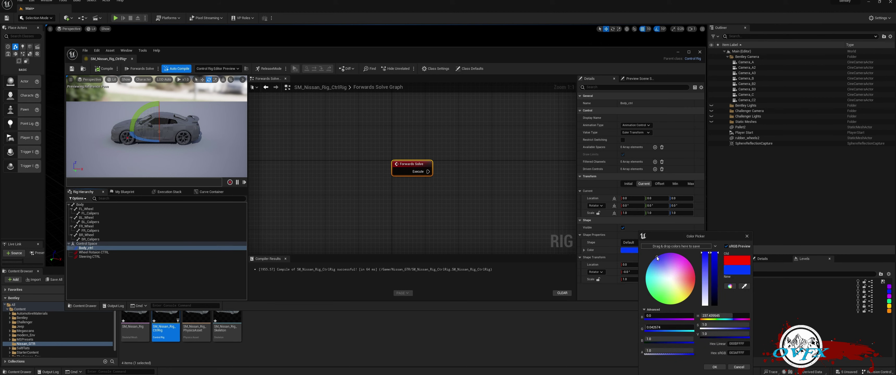
left_click(715, 367)
Change the shape color of the wheel rotation control to yellow
left_click(94, 252)
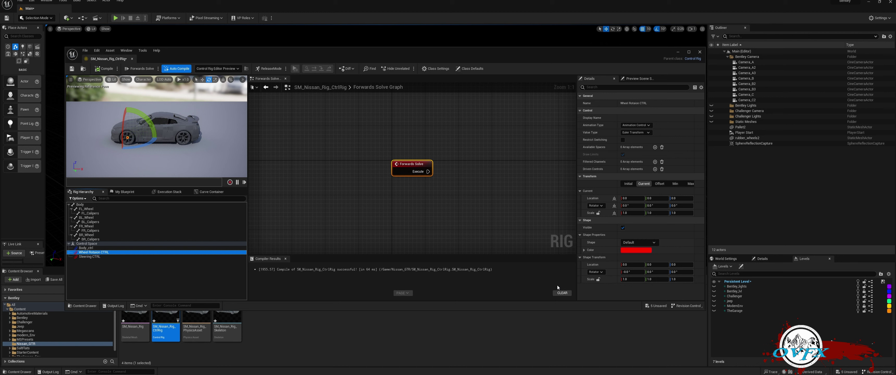
left_click(636, 250)
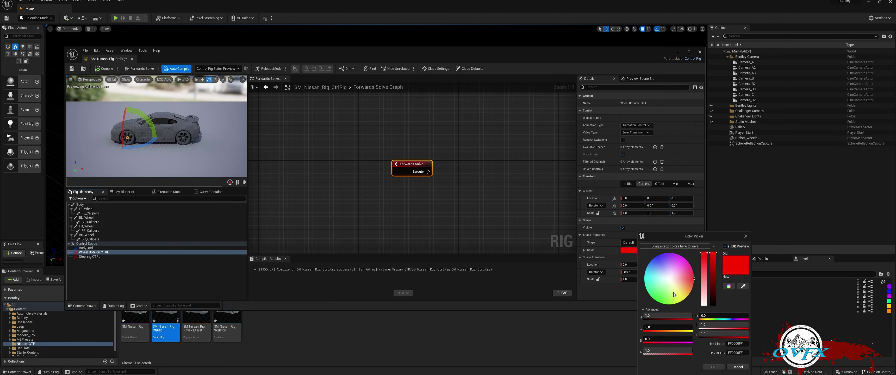
left_click_drag(673, 293, 680, 302)
left_click(713, 367)
Change the shape color of Steering CTRL to green
left_click(89, 256)
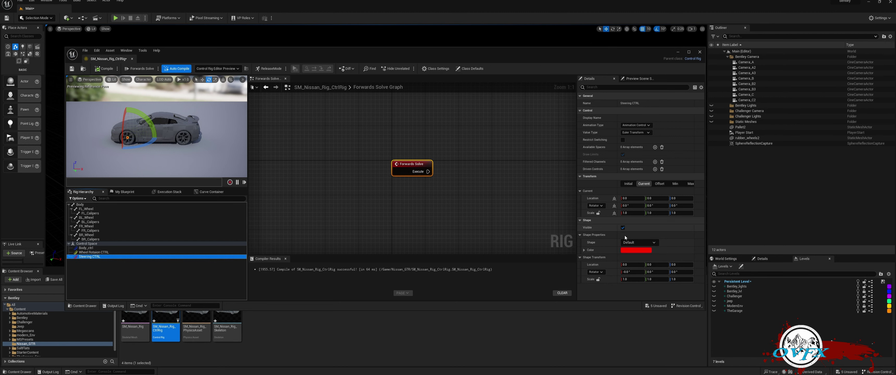
left_click(637, 250)
left_click_drag(658, 299, 656, 306)
left_click(714, 366)
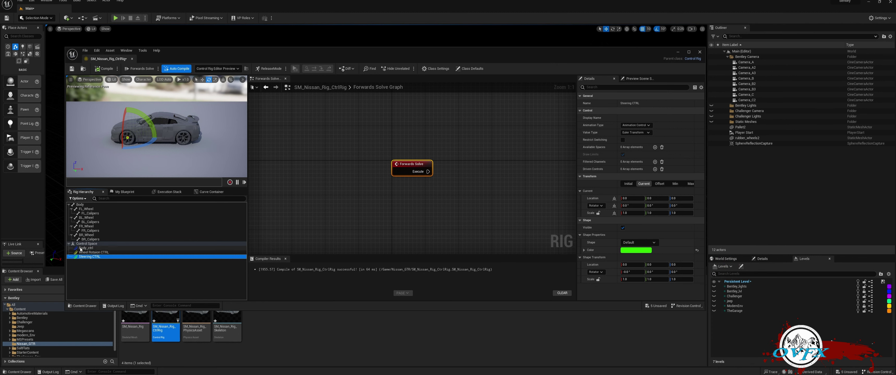
Add a Get Control node for Body_ctrl and an Offset Transform node for the Body bone to the Forwards Solve graph
left_click_drag(86, 248, 501, 137)
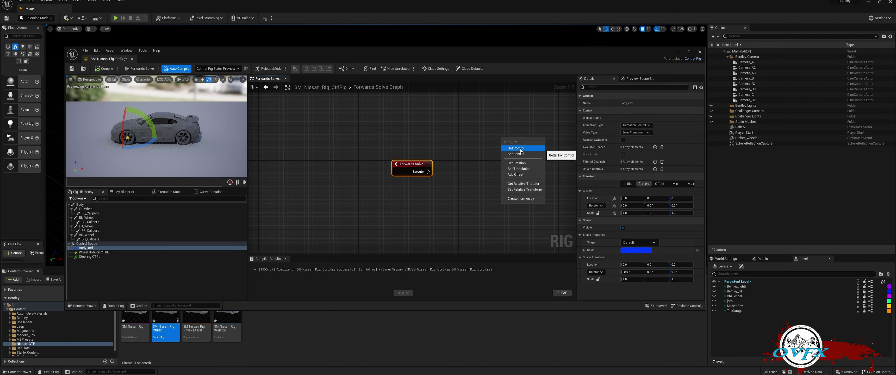
left_click(521, 149)
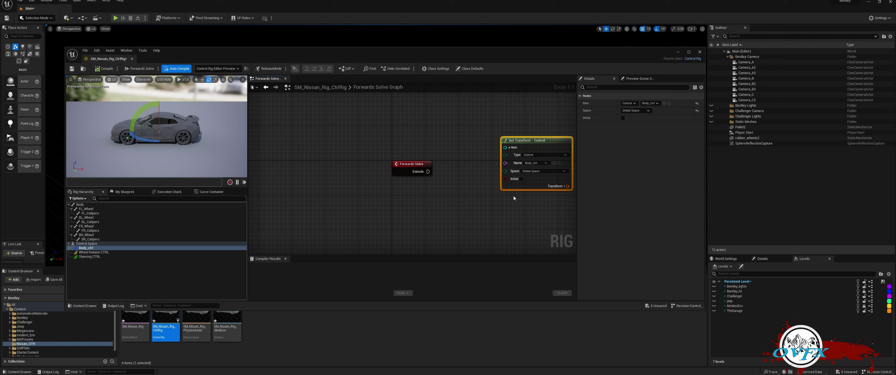
left_click(82, 205)
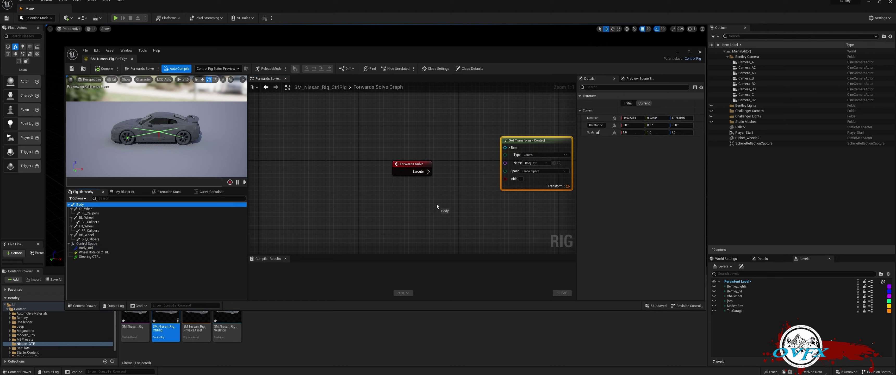
left_click_drag(437, 205, 437, 205)
left_click(456, 242)
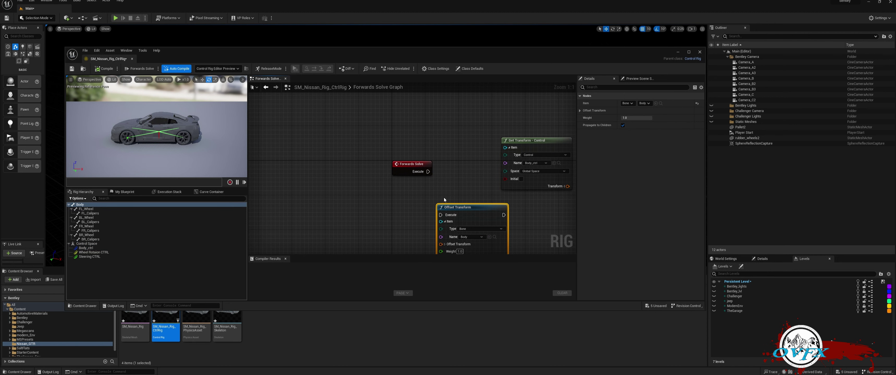
left_click(415, 190)
right_click_drag(415, 190, 331, 155)
scroll(434, 225, "down", 1)
left_click_drag(447, 122, 498, 123)
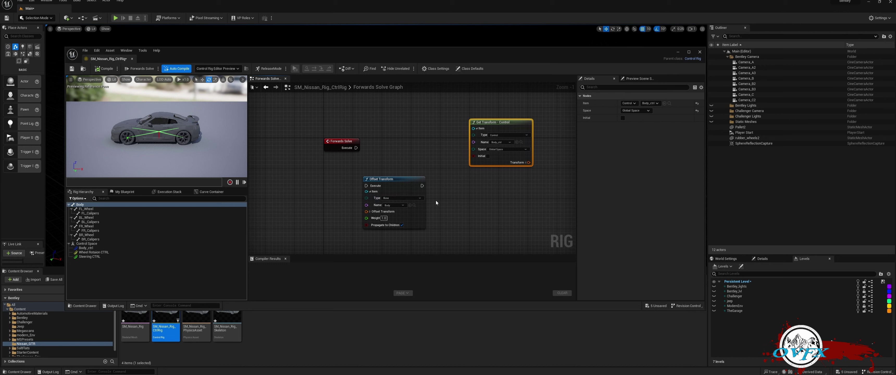
Feed the Body_ctrl rotation into the Offset Transform's rotation, connect Forwards Solve to its Execute input, and arrange the nodes
left_click(370, 212)
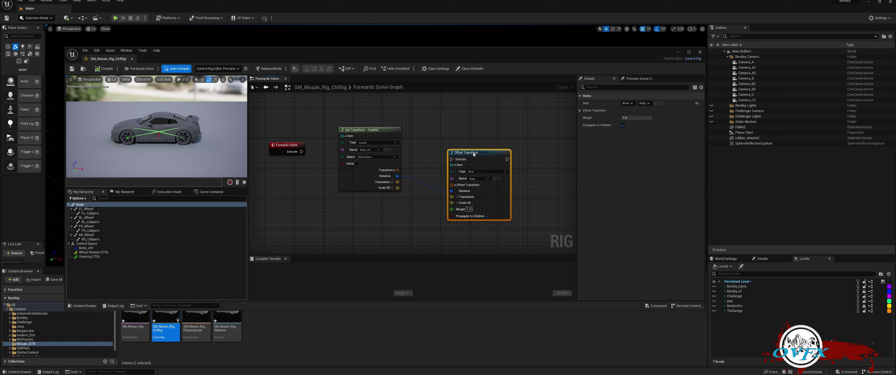
left_click_drag(473, 154, 470, 162)
left_click(325, 192)
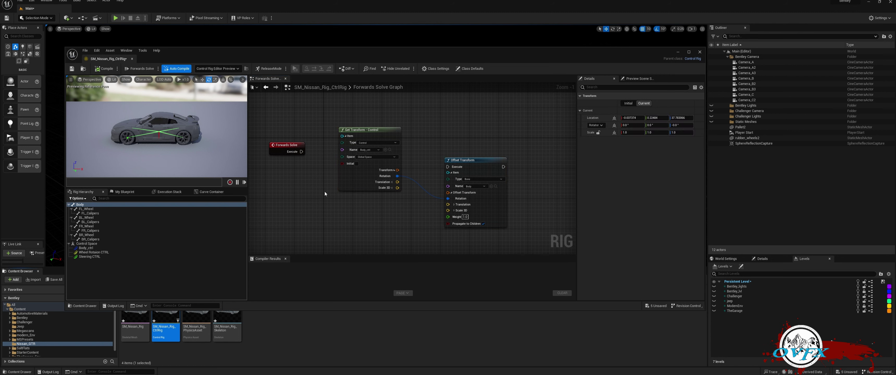
left_click_drag(301, 152, 448, 167)
left_click_drag(368, 130, 372, 200)
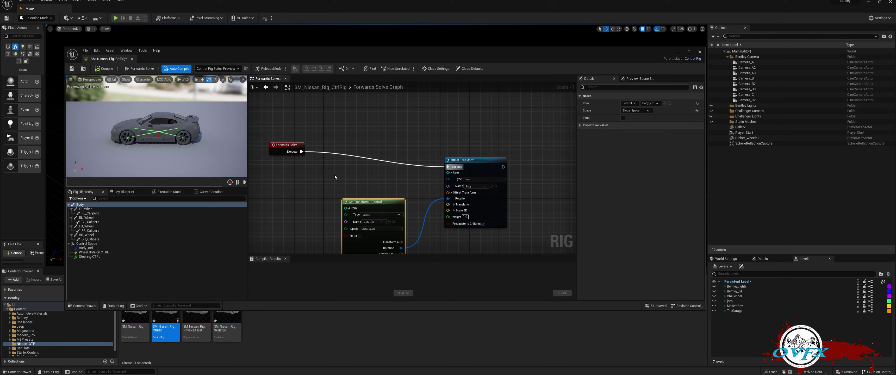
Disable Propagate to Children on the Body's Offset Transform node, test rotating Body_ctrl in the preview, and undo the test rotation
left_click(86, 248)
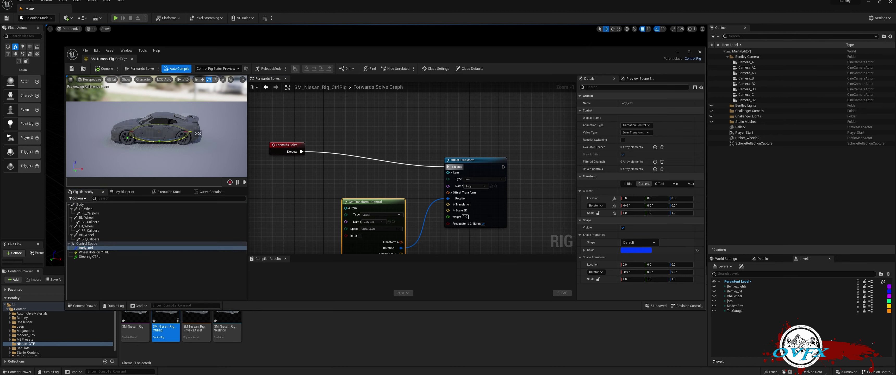
left_click(144, 119)
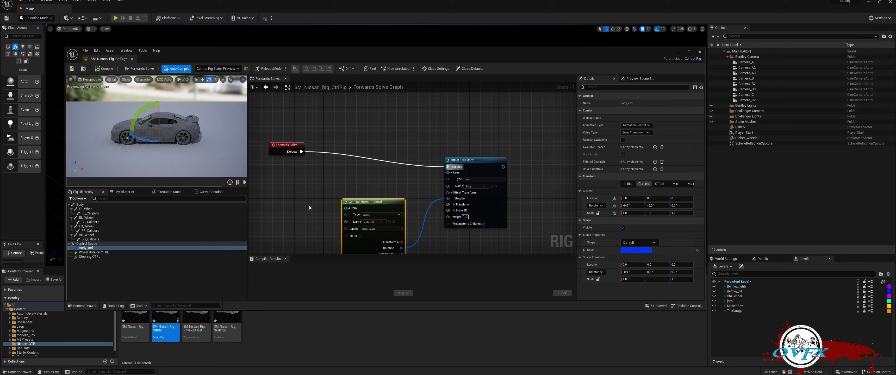
right_click_drag(306, 221, 306, 177)
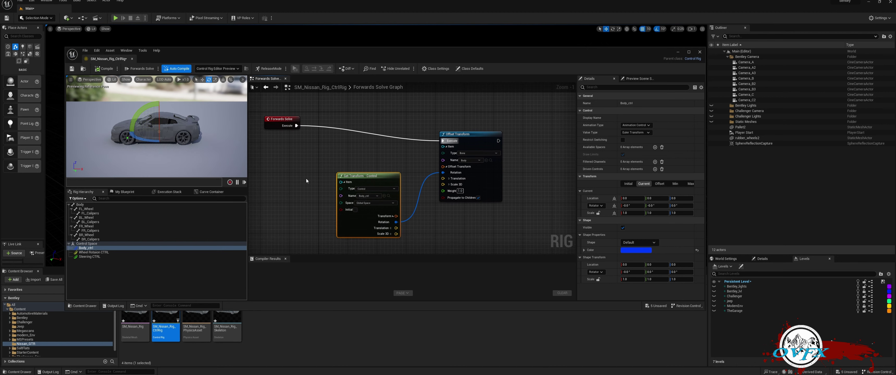
left_click(478, 197)
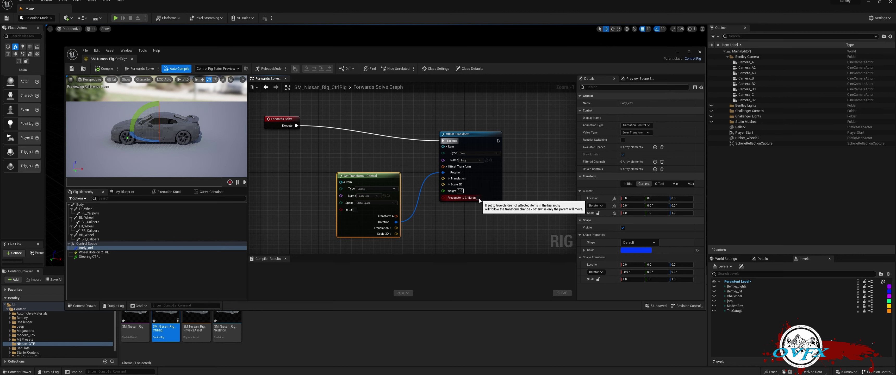
mouse_move(140, 119)
left_mouse_down()
mouse_move(151, 111)
mouse_move(132, 129)
left_mouse_up()
key("ctrl+z")
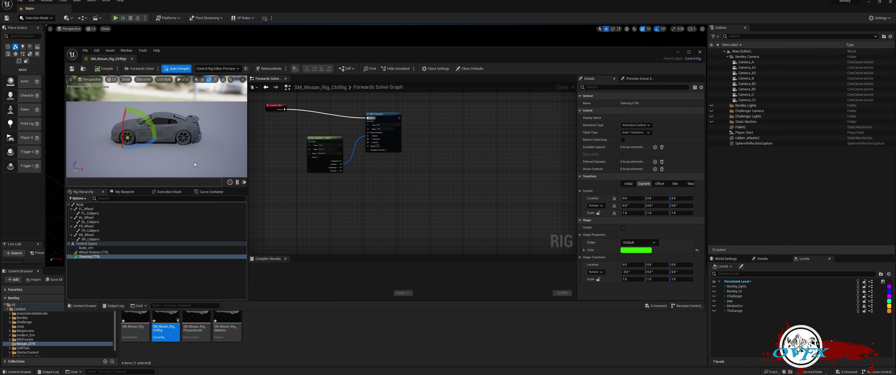
Add a Get Control node for Steering CTRL below the body nodes and expand its Translation output into X, Y and Z
left_click_drag(89, 258, 237, 237)
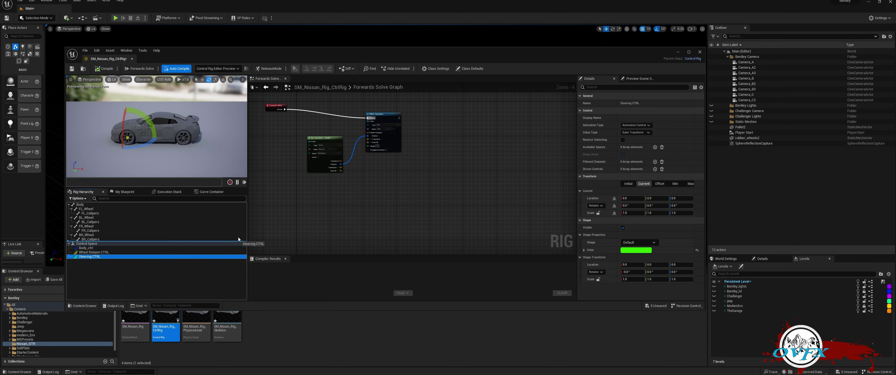
left_click_drag(347, 205, 348, 203)
left_click(365, 215)
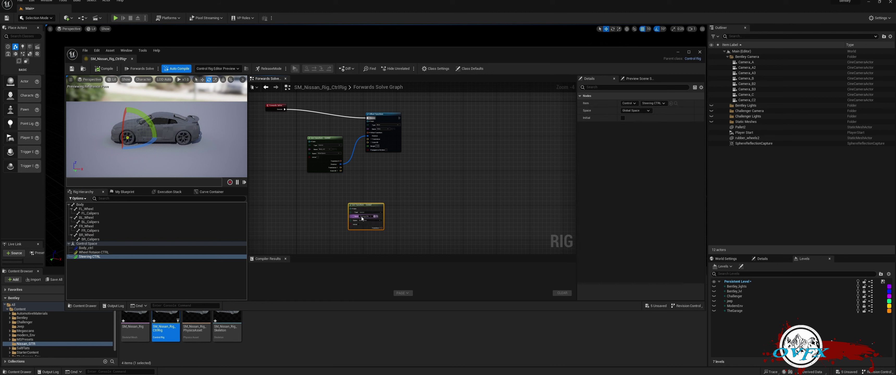
scroll(376, 226, "up", 4)
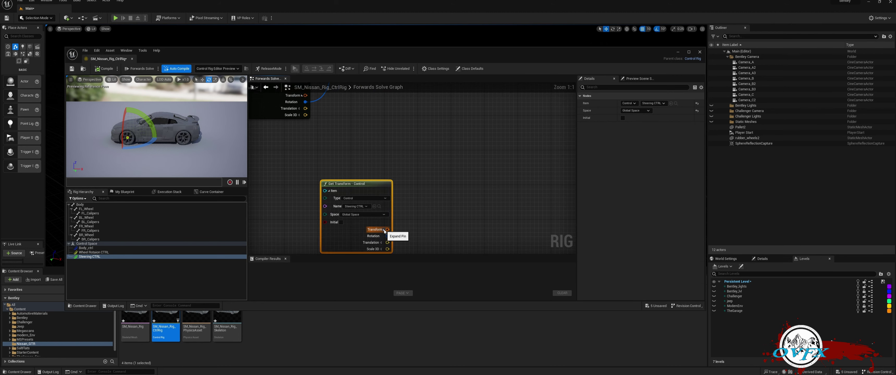
scroll(408, 227, "down", 1)
left_click(384, 241)
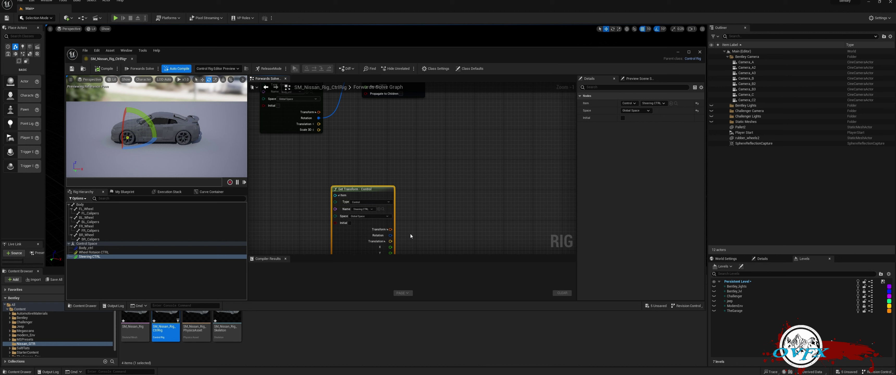
scroll(410, 233, "down", 2)
right_click_drag(409, 238, 360, 162)
scroll(337, 169, "up", 2)
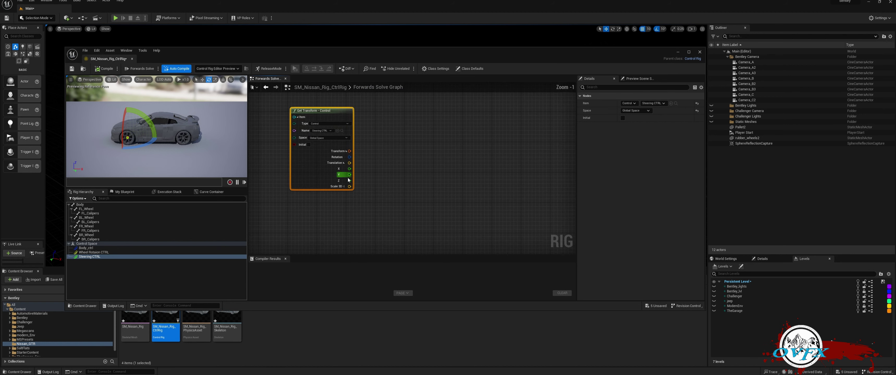
Add a Multiply node fed by the Steering CTRL's Translation Y output and set its B value to 0.35
left_click_drag(350, 174, 406, 166)
type("m")
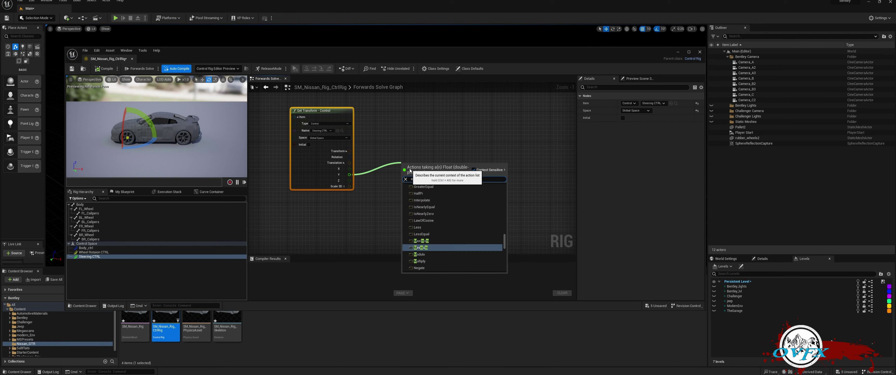
type("ult")
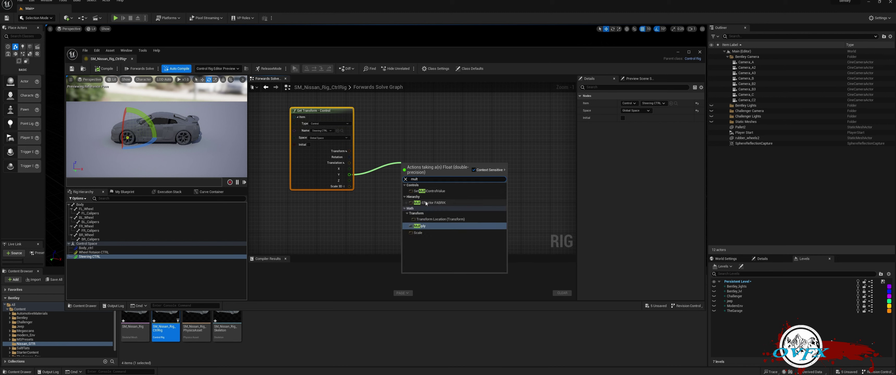
left_click(419, 227)
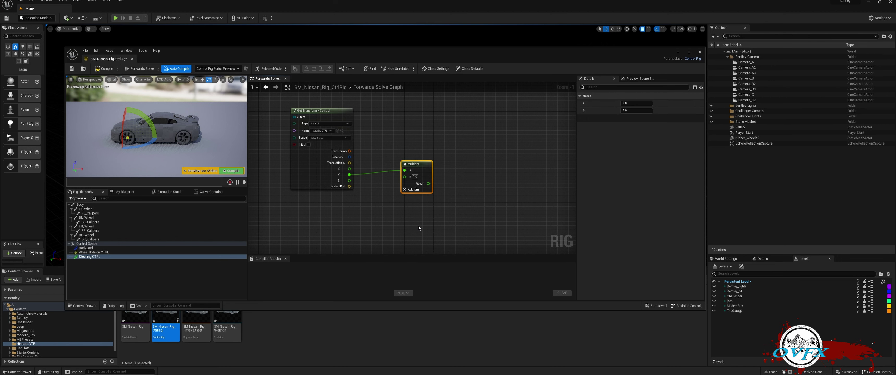
left_click(415, 177)
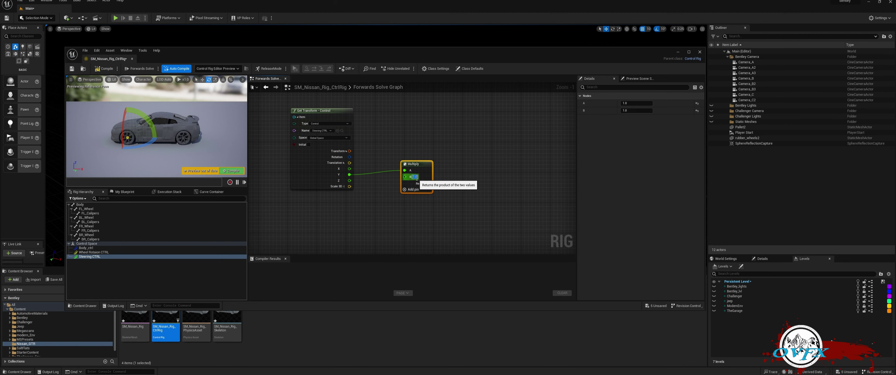
type(".35")
key("Return")
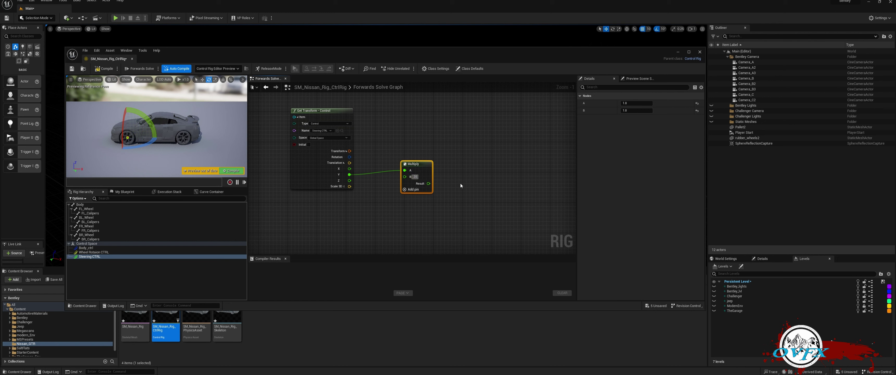
left_click(465, 206)
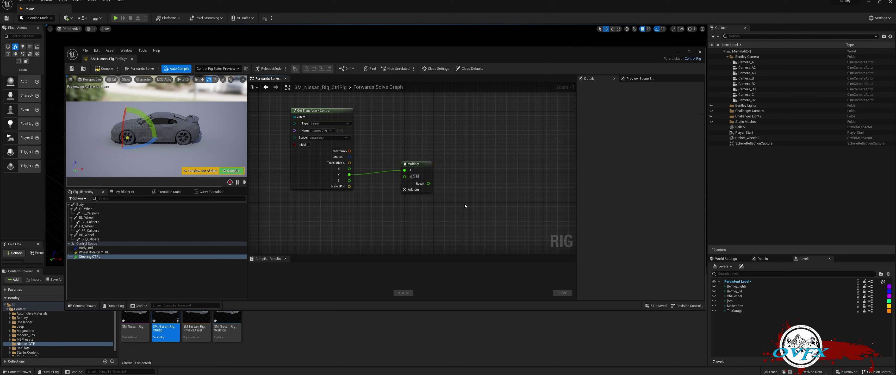
Add a From Euler (Quaternion) node, expand its Euler input, and connect the Multiply result to Z
right_click(464, 208)
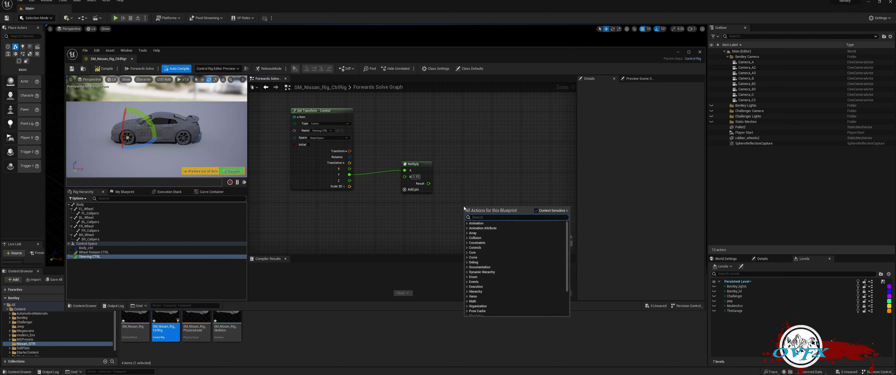
type("eu")
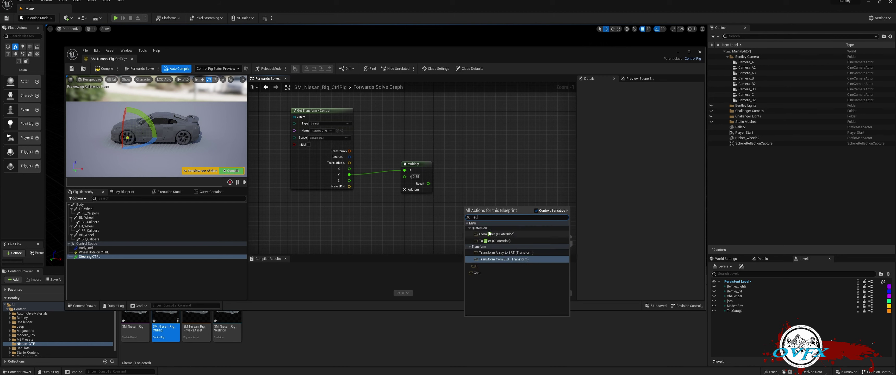
left_click(497, 234)
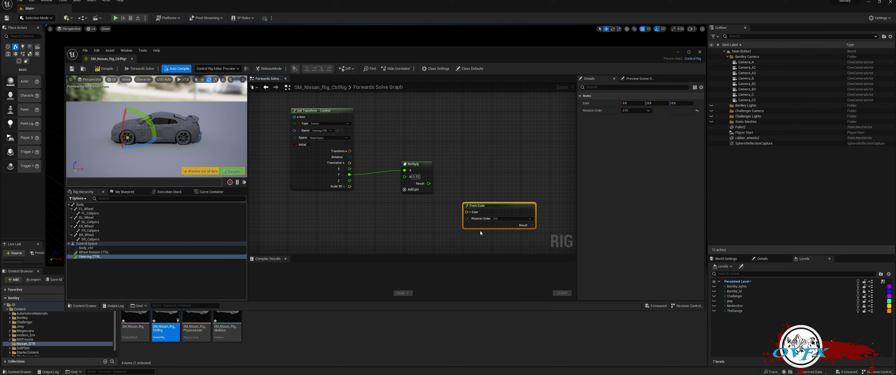
left_click(468, 213)
left_click_drag(430, 183, 467, 233)
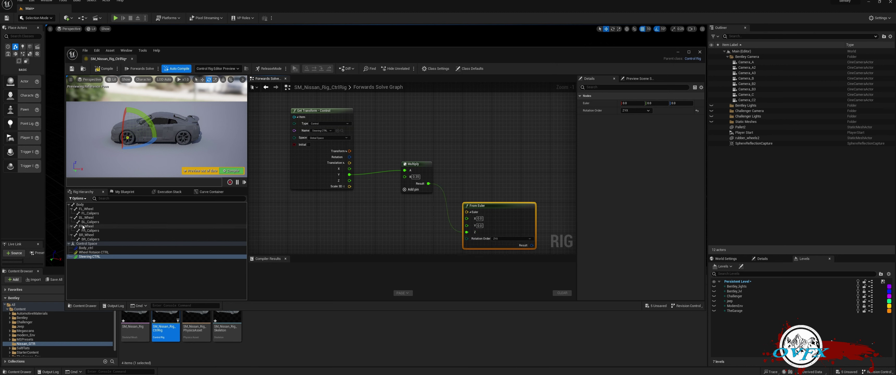
Add Offset Transform nodes for the FR_Wheel and FL_Wheel bones and space them side by side
left_click(97, 226)
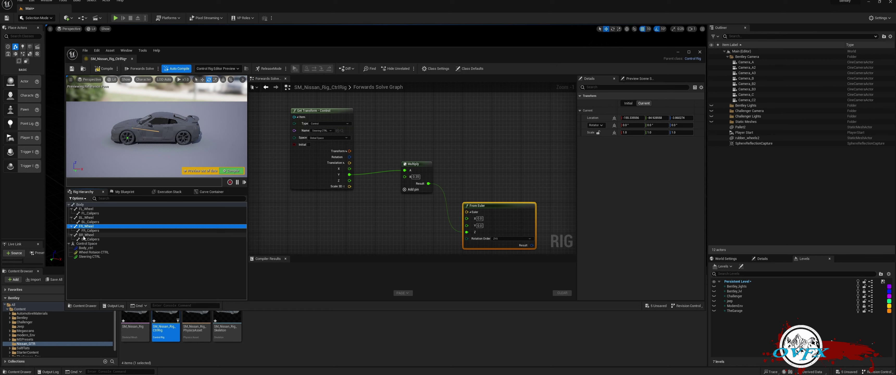
left_click(85, 209, "ctrl")
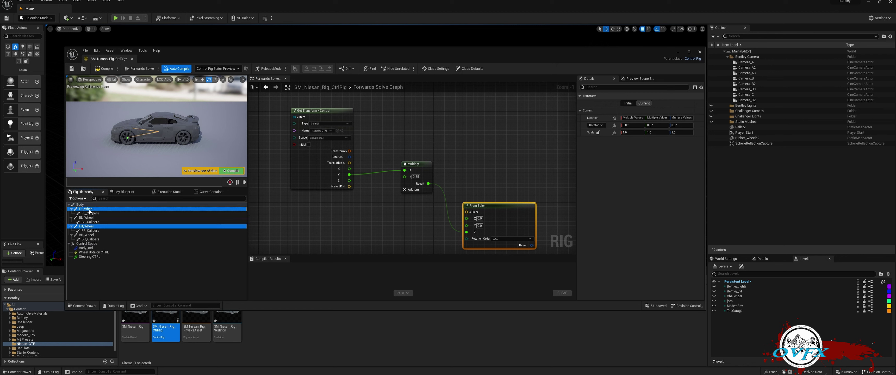
left_click_drag(503, 124, 520, 132)
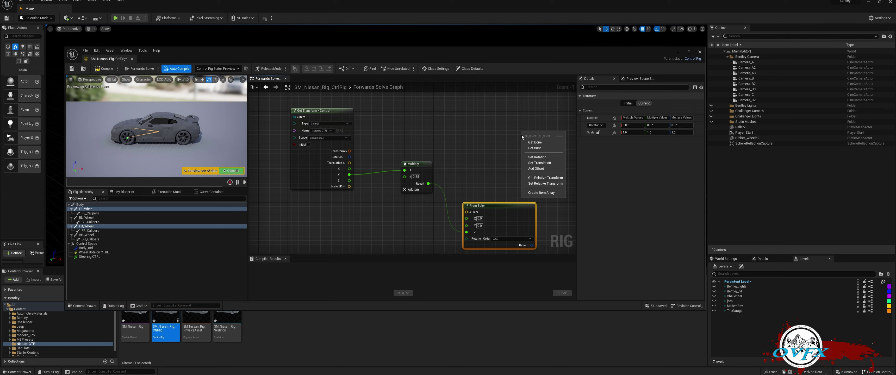
left_click(536, 168)
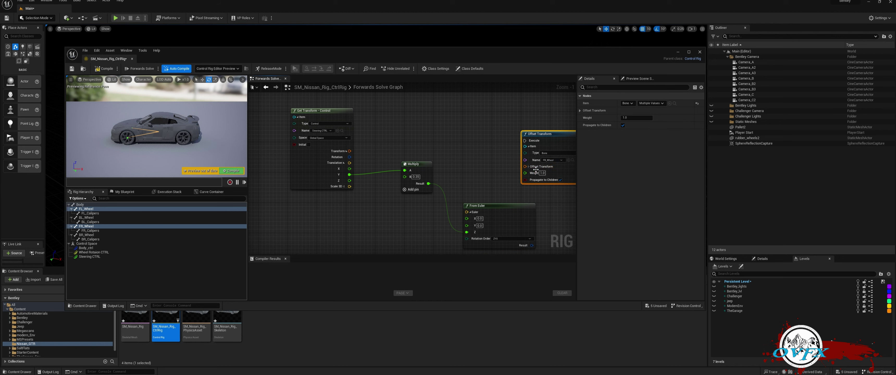
right_click_drag(502, 157, 320, 149)
left_click_drag(385, 126, 420, 126)
left_click(417, 116)
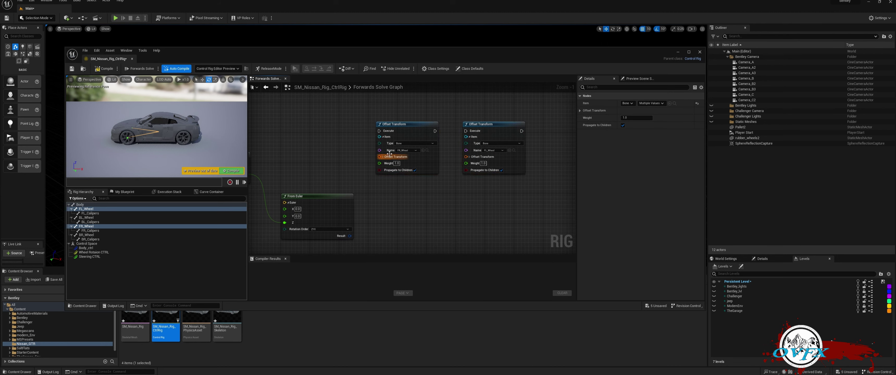
Feed the From Euler result into the Rotation of both wheel Offset Transforms and chain FR_Wheel's execution output into FL_Wheel
left_click(383, 157)
left_click(469, 156)
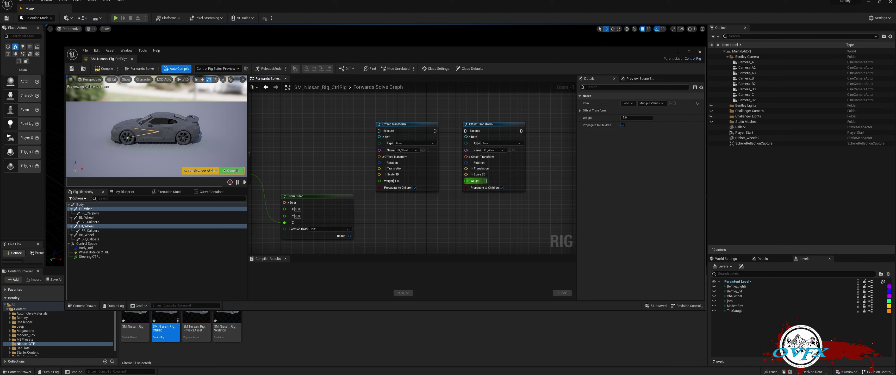
left_click(386, 169)
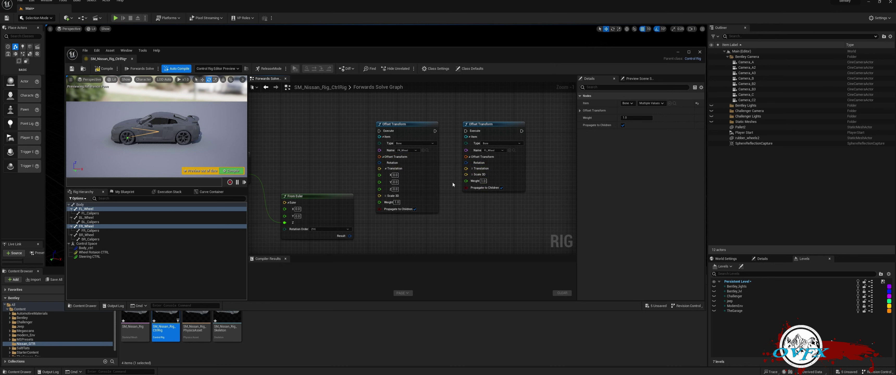
left_click(472, 168)
left_click_drag(350, 236, 466, 163)
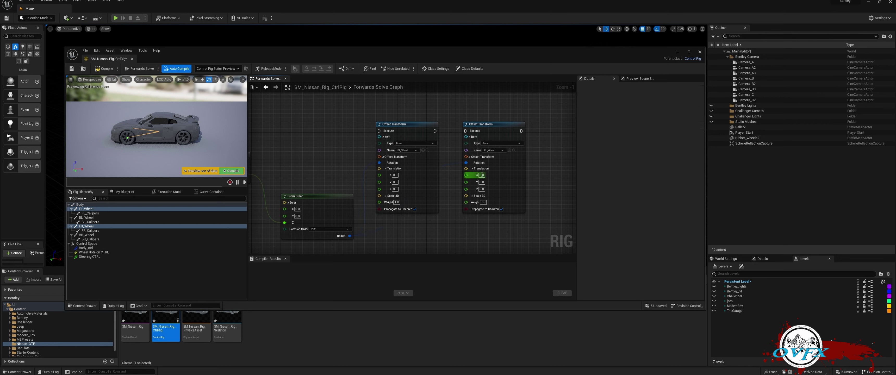
left_click(472, 169)
left_click(386, 168)
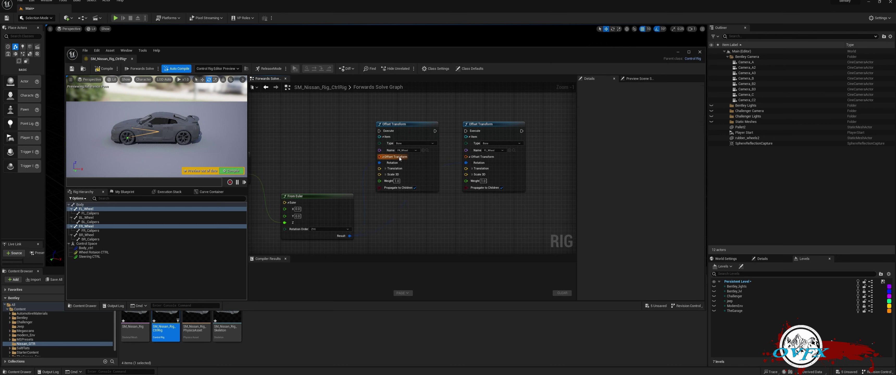
left_click_drag(435, 130, 466, 130)
Connect the Body Offset Transform's execution output to the FR_Wheel Offset Transform's Execute input
scroll(433, 174, "down", 4)
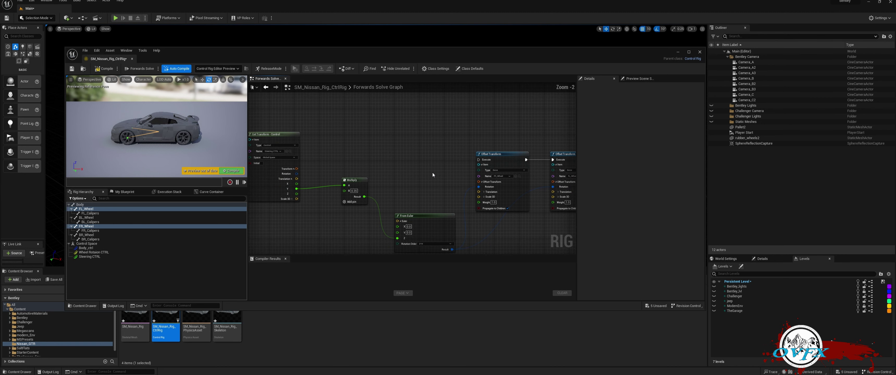
right_click_drag(432, 171, 415, 194)
left_click_drag(362, 110, 443, 191)
right_click_drag(442, 191, 538, 192)
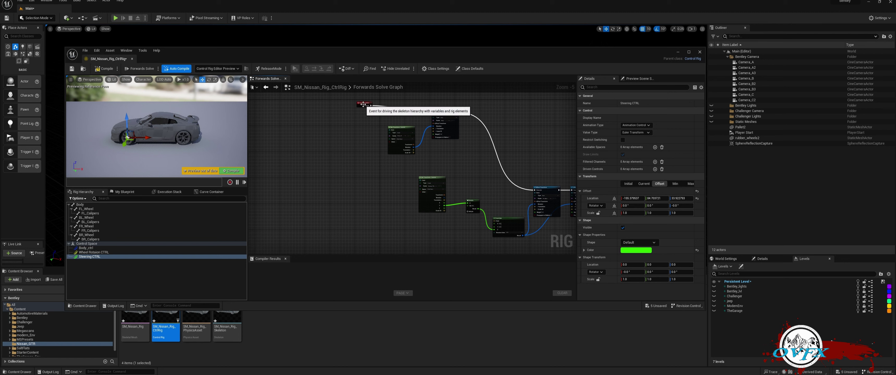
Rearrange the Forwards Solve and body nodes, and insert a Sequence node driving the Body offset from A and the wheel offsets from B
left_click_drag(364, 107, 465, 151)
left_click_drag(442, 109, 416, 119)
right_click(404, 191)
type("seq")
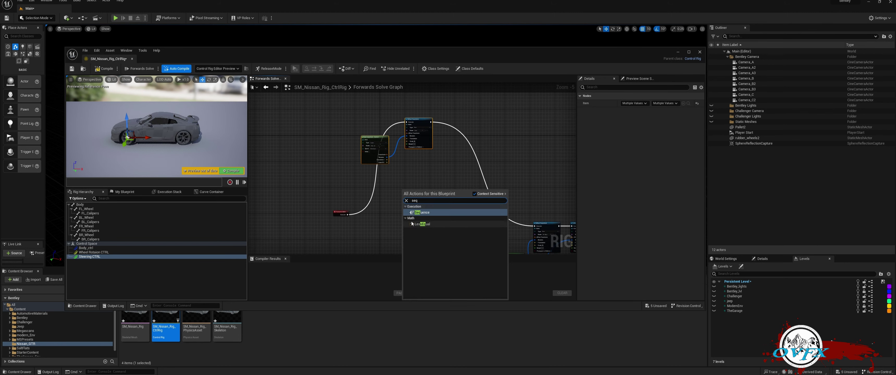
left_click(422, 212)
left_click_drag(347, 215, 409, 122)
left_click_drag(383, 196, 535, 226)
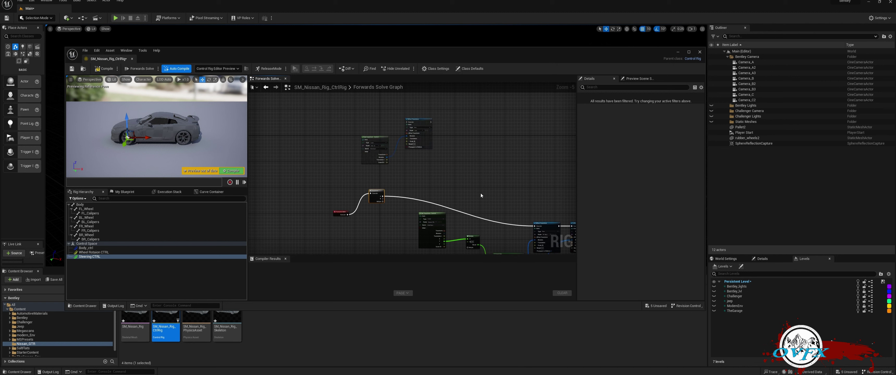
left_click_drag(382, 197, 409, 122)
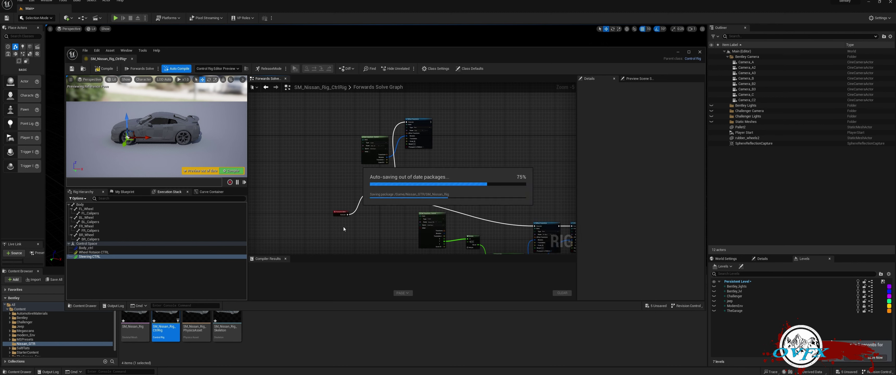
Reset the offset location of Steering CTRL to 0, 0, 0
left_click(90, 257)
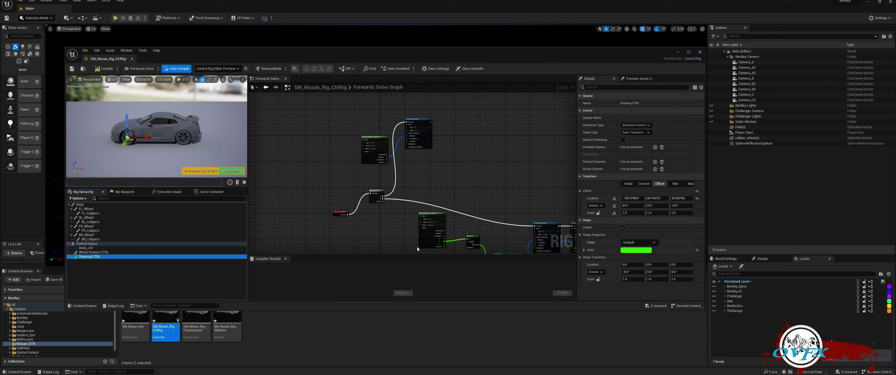
left_click(654, 186)
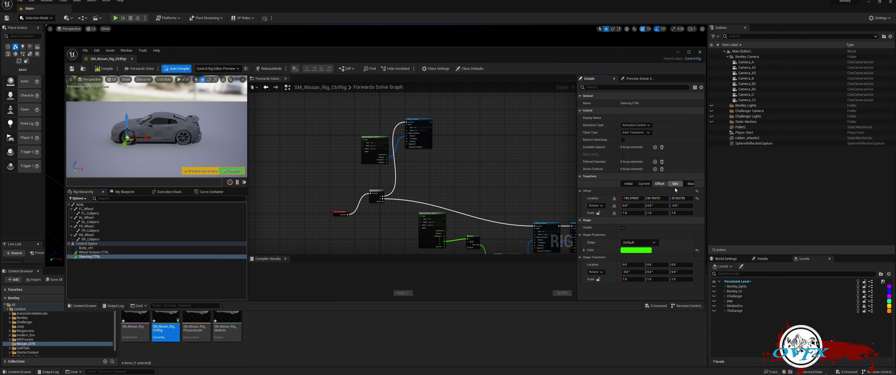
left_click(697, 199)
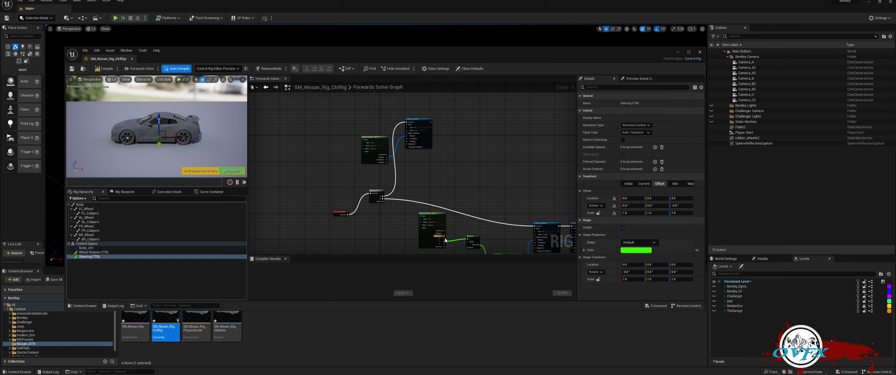
Set the steering Multiply node's B value to -0.35 and test the steering by moving Steering CTRL in the preview
scroll(451, 244, "up", 4)
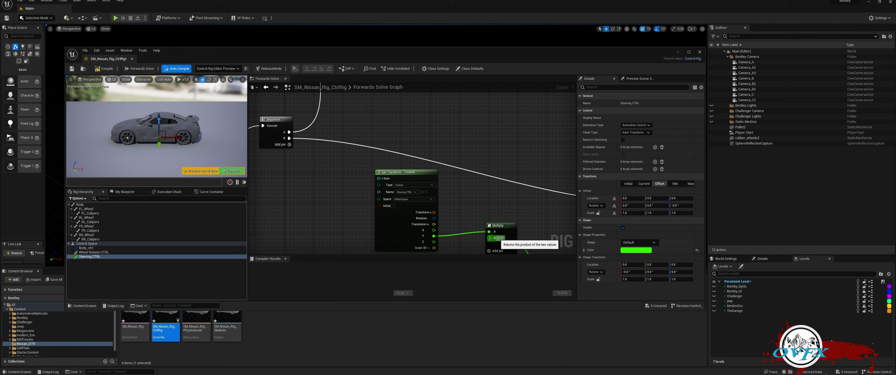
left_click(500, 238)
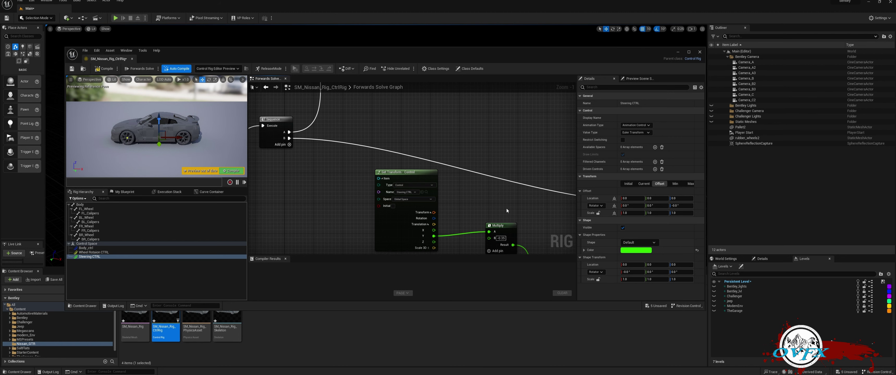
right_click_drag(533, 226, 403, 153)
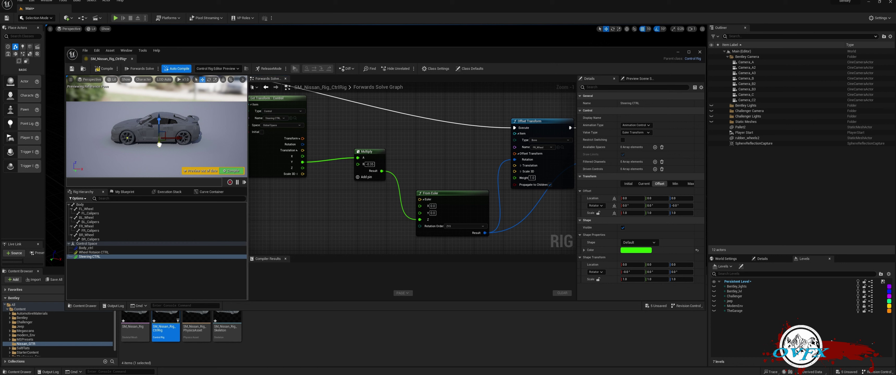
left_click_drag(158, 150, 157, 145)
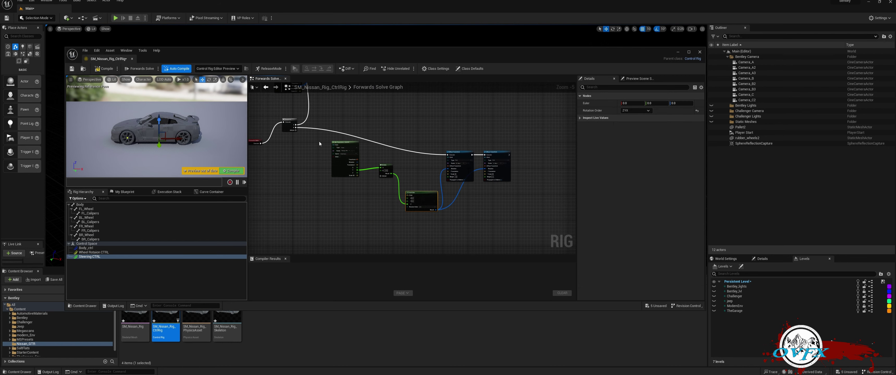
Enclose the steering nodes in a comment titled Steering and group the body nodes in their own comment
left_click_drag(324, 139, 484, 209)
right_click(483, 209)
type("comm")
left_click(501, 226)
type("Steering")
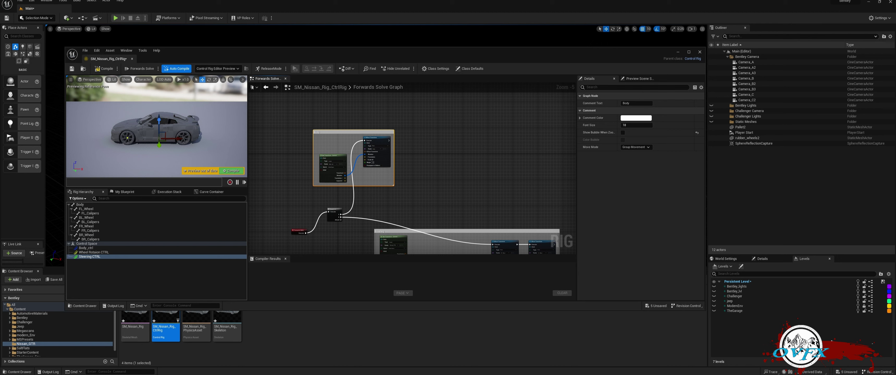
Add a Get Control Float node for Wheel Rotation CTRL in the empty graph area below the Steering comment
right_click_drag(452, 245, 432, 171)
right_click(397, 191)
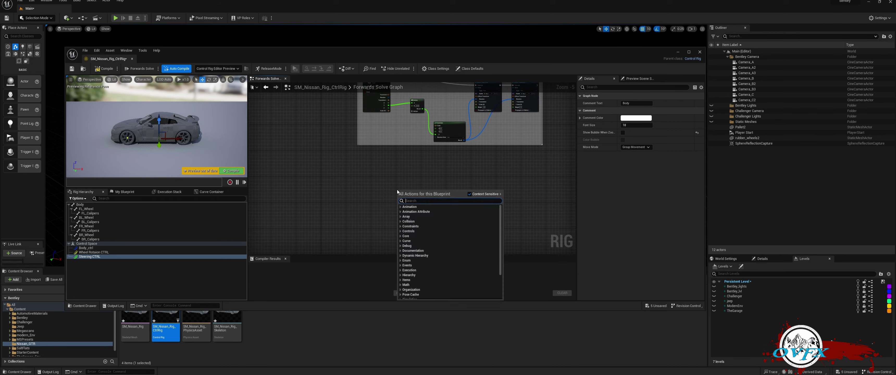
type("geyt")
key("BackSpace")
type("t")
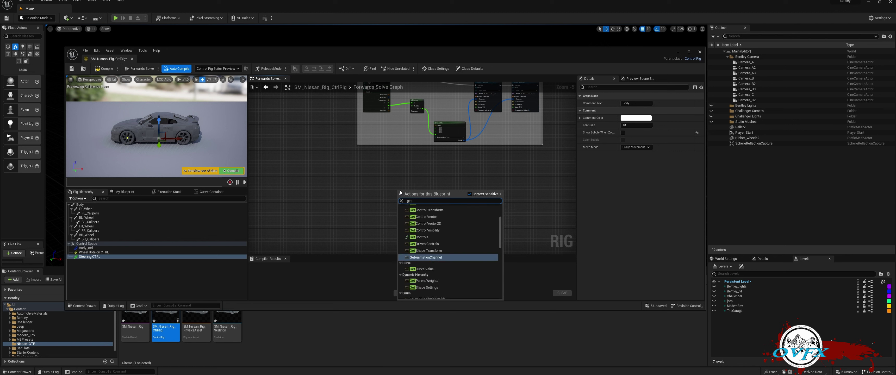
type(" contr")
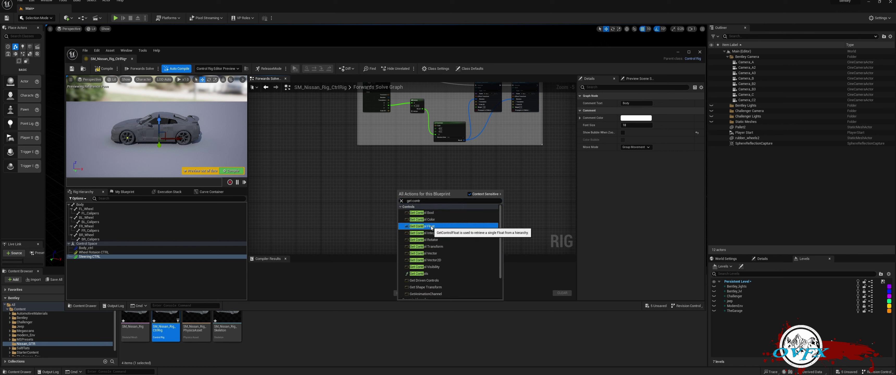
left_click(431, 226)
scroll(410, 197, "up", 5)
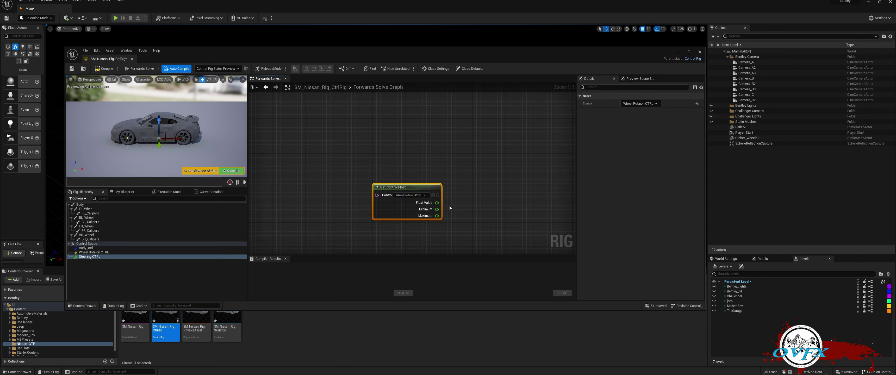
Feed the Float Value of Wheel Rotation CTRL into input A of a new Multiply node and set its B value
left_click_drag(436, 203, 481, 209)
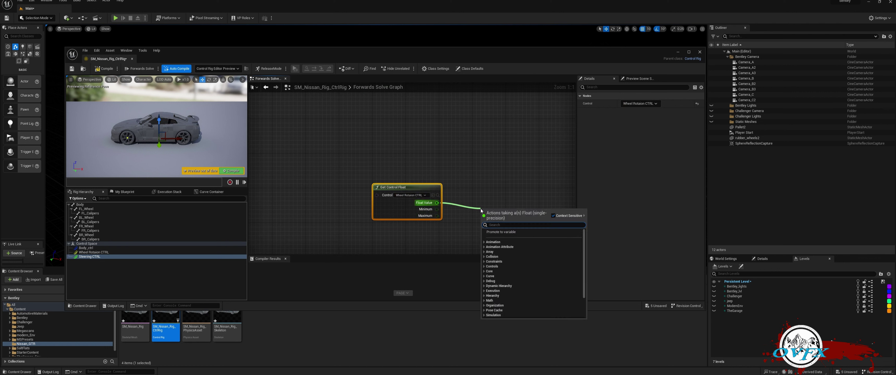
type("mult")
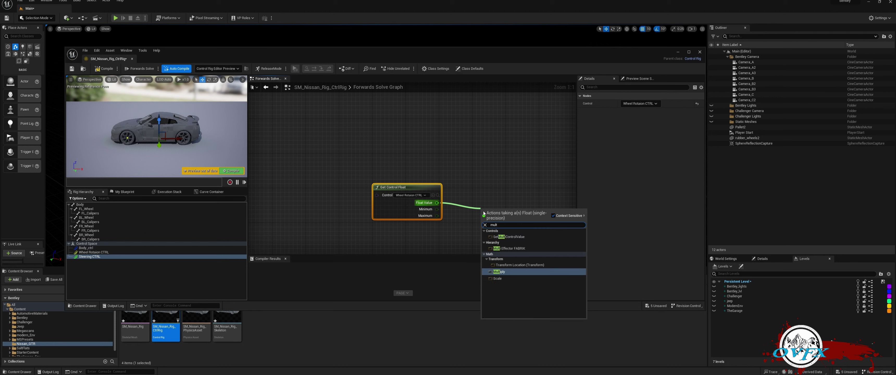
left_click(502, 273)
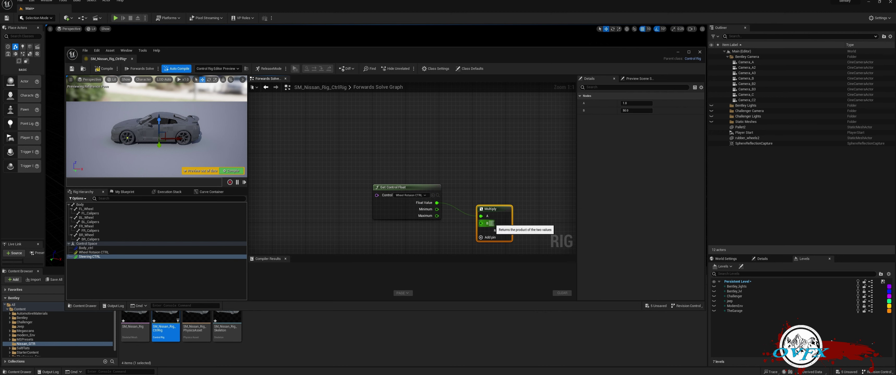
left_click(495, 225)
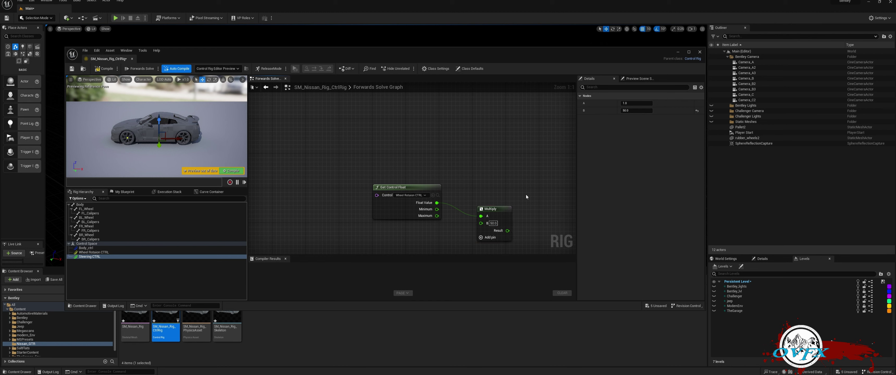
Chain a second Multiply node from the first one's Result and supply its B input from a Half Pi node
right_click_drag(526, 197, 411, 124)
left_click_drag(392, 157, 436, 185)
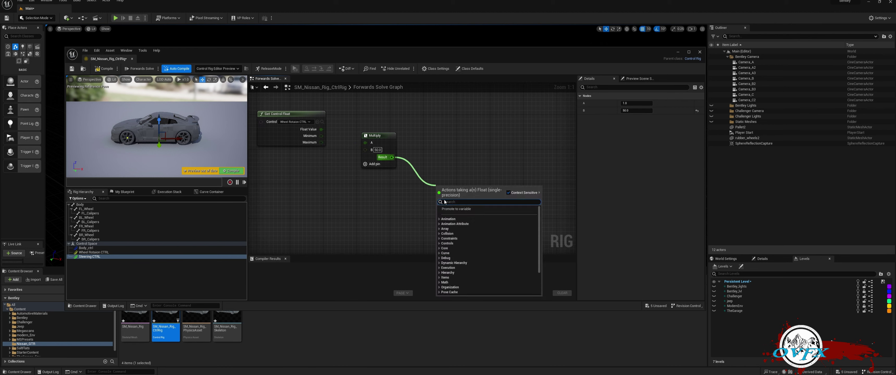
type("mu")
left_click(454, 249)
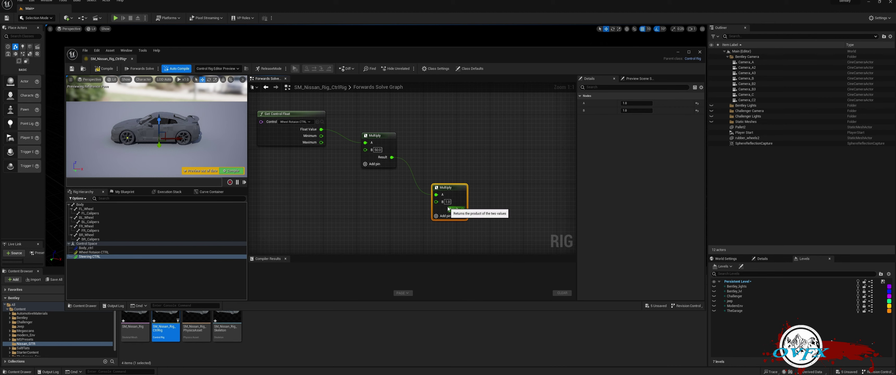
left_click_drag(436, 202, 377, 225)
type("half")
left_click(431, 236)
Drive the Speed of a new Accumulated Time node with the second Multiply node's Result
left_click_drag(464, 208, 520, 200)
type("acc")
left_click(546, 304)
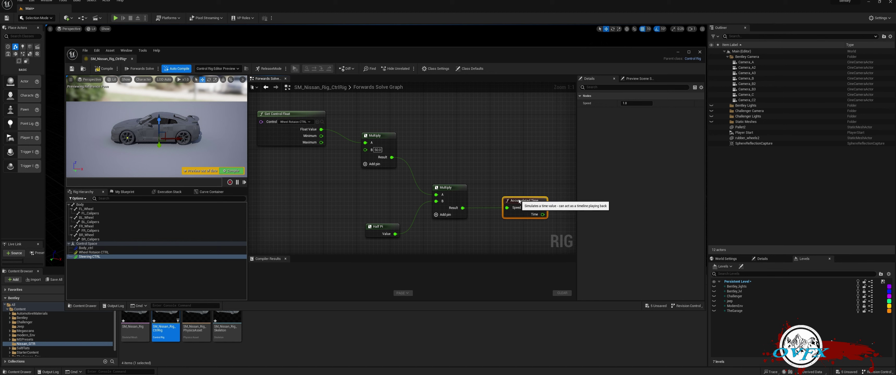
right_click_drag(525, 206, 409, 187)
right_click(478, 194)
type("from eu")
left_click(511, 220)
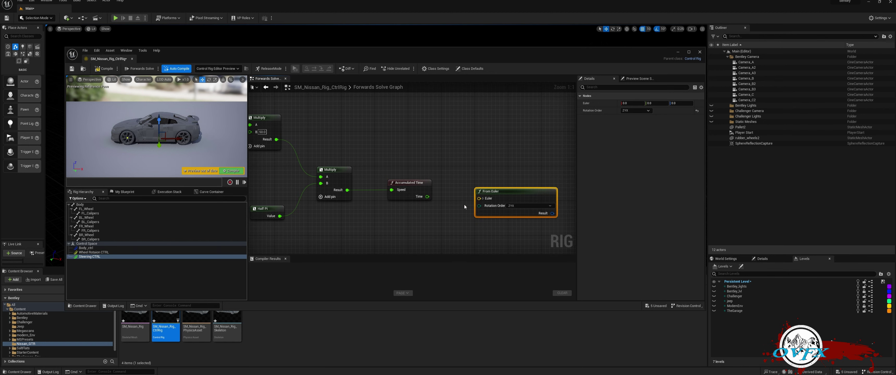
key("ctrl+z")
Add a quaternion From Euler node, expand its Euler input, and connect the Accumulated Time output to Y
right_click(478, 194)
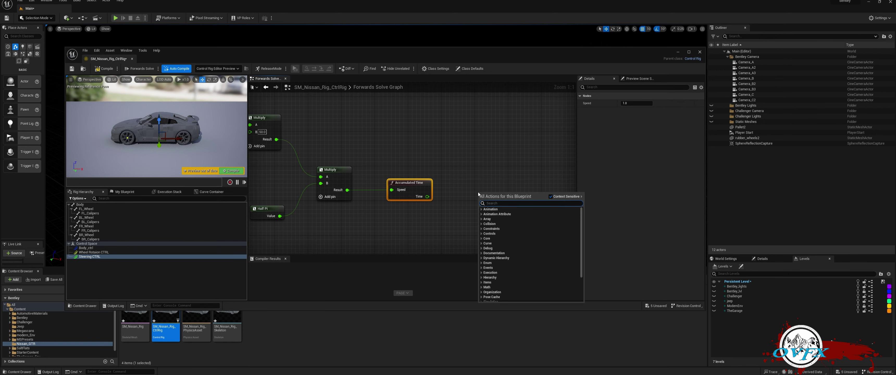
type("f")
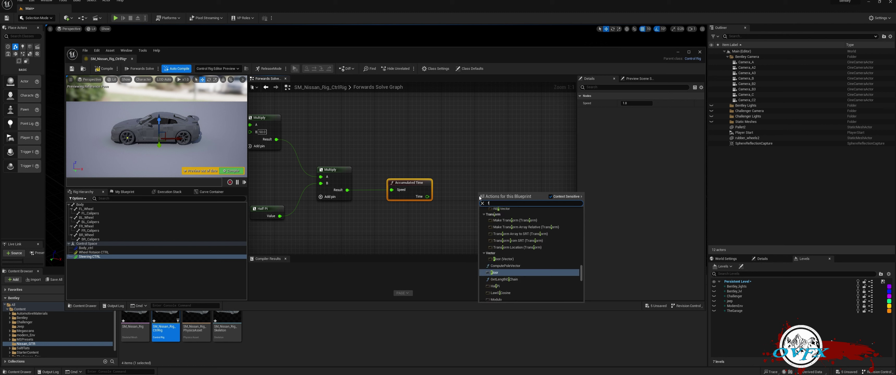
type("rom eu")
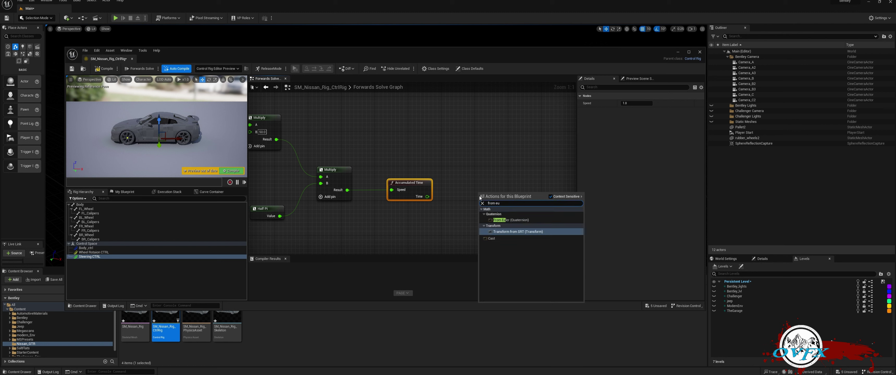
left_click(508, 220)
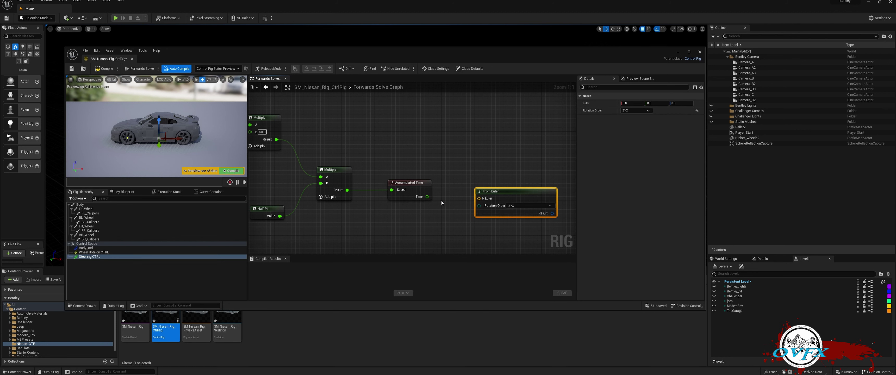
left_click_drag(428, 198, 455, 200)
left_click(483, 199)
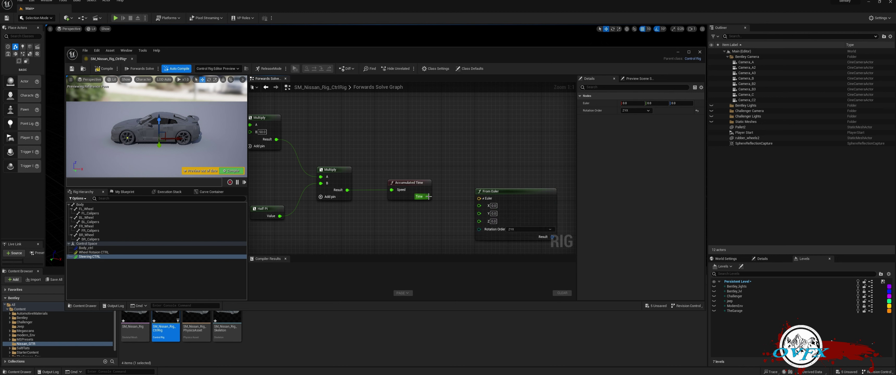
left_click_drag(481, 215, 480, 214)
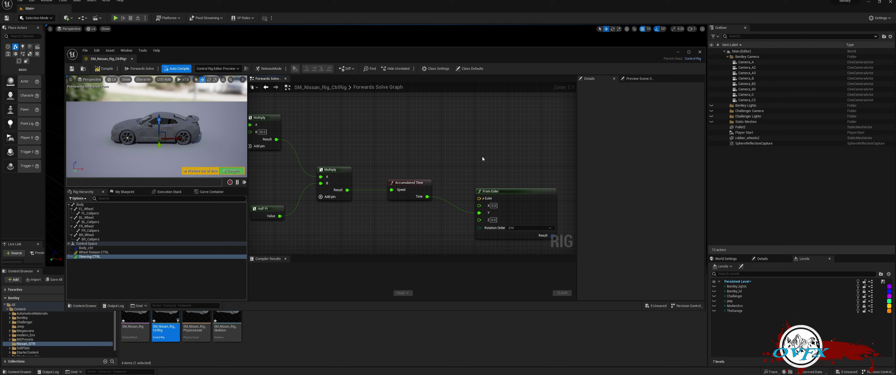
Create Offset Transform nodes for the FL, BL, FR and BR wheel bones beside the From Euler node
right_click_drag(524, 171, 309, 171)
left_click(87, 209)
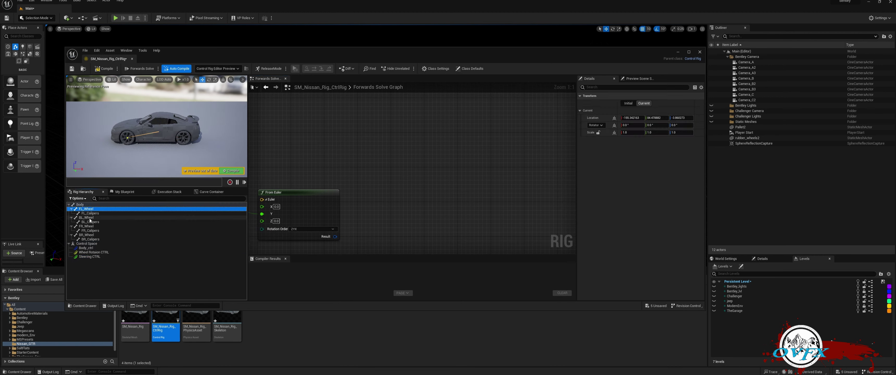
left_click(89, 218, "ctrl")
left_click(90, 227, "ctrl")
left_click(91, 236, "ctrl")
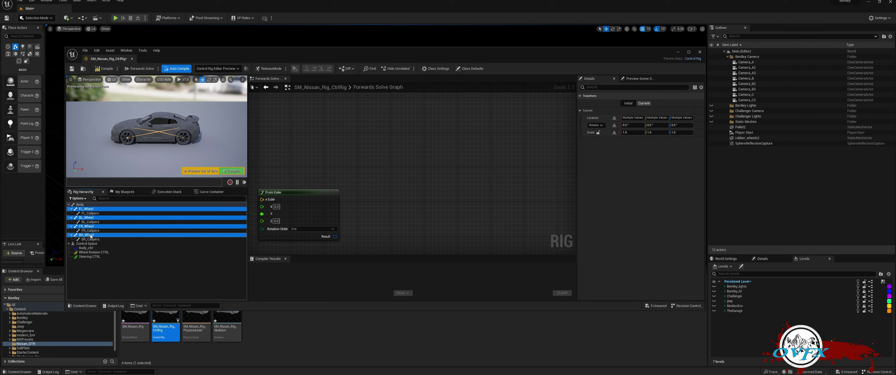
left_click_drag(91, 236, 412, 161)
left_click(424, 199)
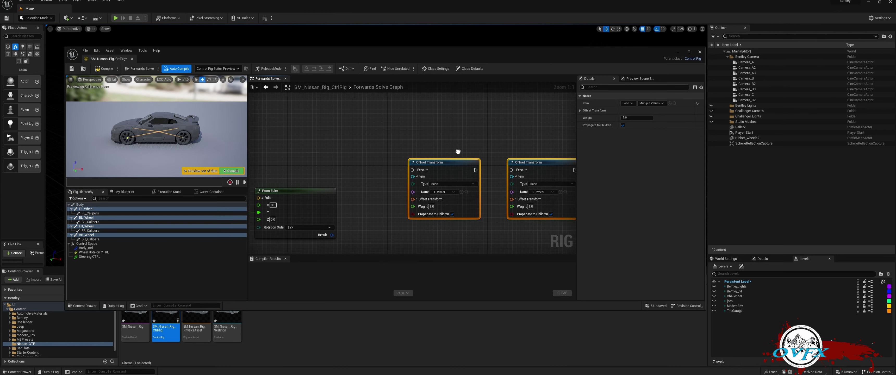
Arrange the four wheel Offset Transform nodes in two rows of two
scroll(458, 152, "down", 6)
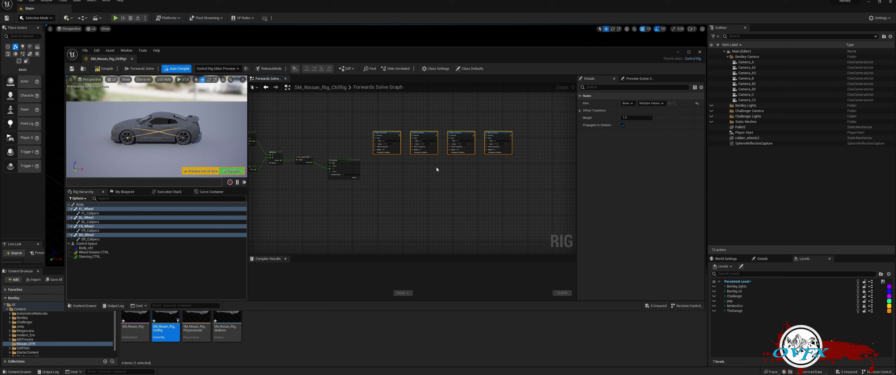
left_click_drag(486, 150, 413, 191)
scroll(379, 164, "up", 3)
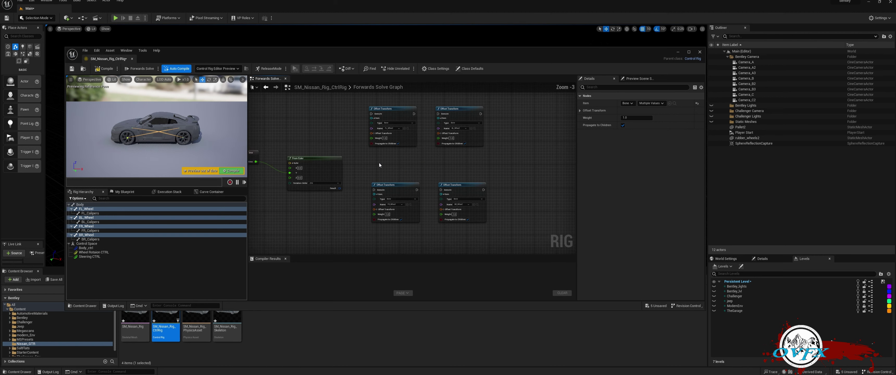
Expand the offset transform input on all four wheel nodes and connect the From Euler Result to each Rotation
left_click(374, 130)
left_click(448, 130)
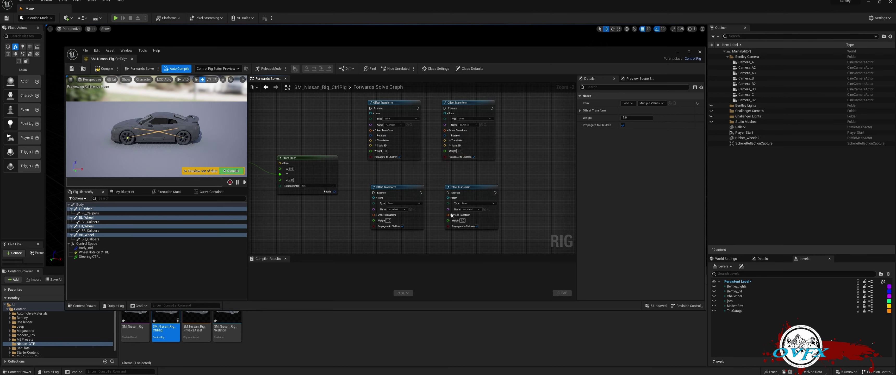
left_click(450, 215)
left_click(376, 215)
left_click_drag(334, 192, 370, 135)
left_click_drag(334, 192, 445, 136)
left_click_drag(363, 207, 374, 220)
left_click_drag(334, 192, 448, 220)
Reposition the control float, Multiply, Half Pi and Accumulated Time nodes to tidy the wheel rotation chain
scroll(417, 172, "down", 5)
scroll(343, 158, "up", 3)
left_click_drag(255, 112, 380, 189)
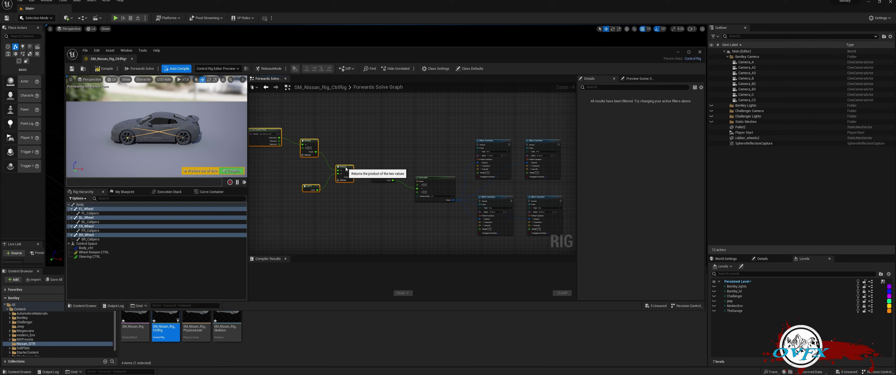
left_click_drag(340, 171, 351, 202)
left_click_drag(389, 208, 388, 178)
Enclose the wheel rotation nodes in a comment titled Wheel Rotation and enlarge its frame around them
scroll(431, 151, "down", 1)
scroll(401, 139, "down", 1)
left_click_drag(326, 138, 482, 187)
right_click(396, 181)
key("Escape")
type("cWheel Rota")
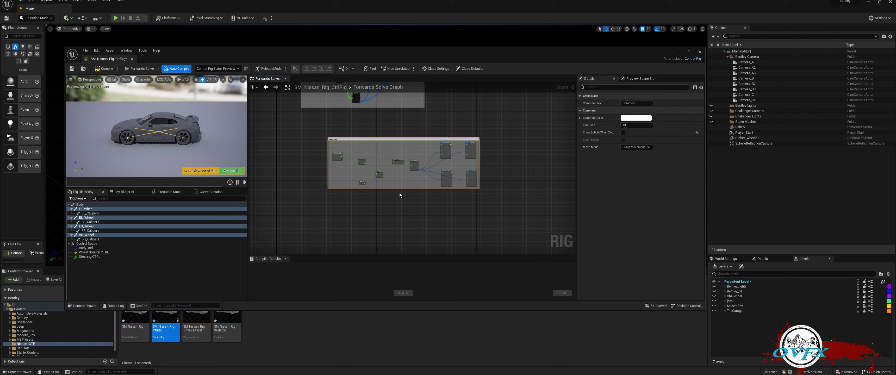
type("tion")
key("Return")
scroll(334, 146, "up", 1)
right_click_drag(452, 177, 383, 177)
left_click_drag(484, 210, 509, 220)
Connect the Sequence node's C output to the first wheel Offset Transform and chain execution through all four wheel nodes
scroll(432, 127, "down", 4)
right_click_drag(405, 130, 419, 210)
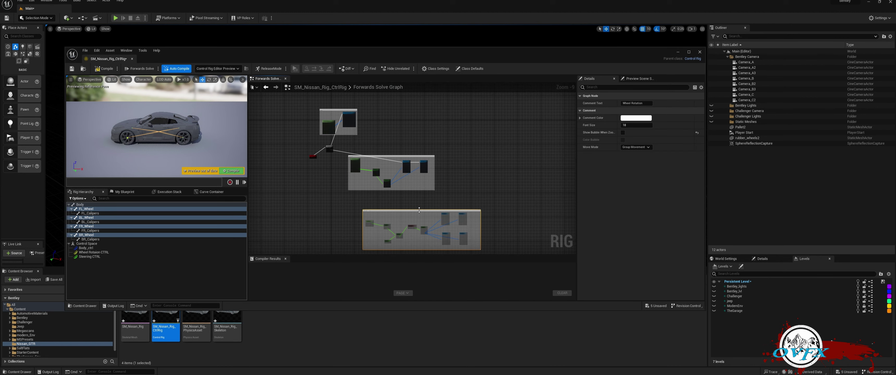
scroll(320, 151, "up", 9)
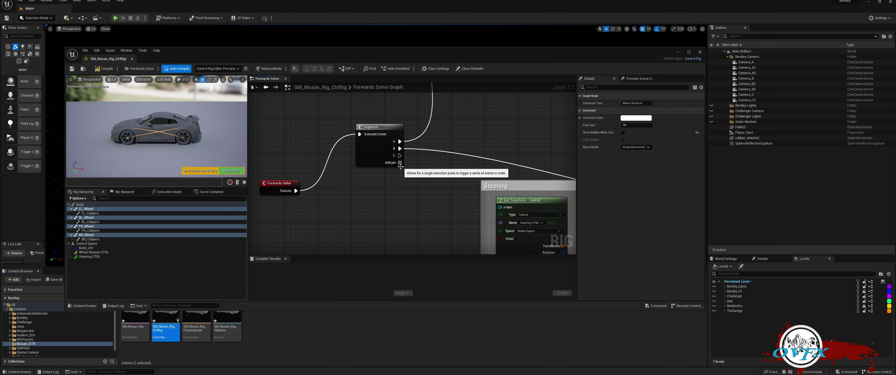
scroll(400, 166, "down", 3)
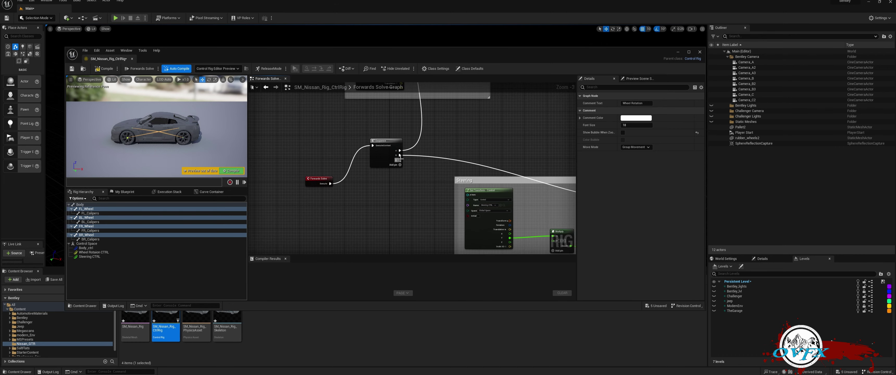
left_click_drag(401, 156, 501, 187)
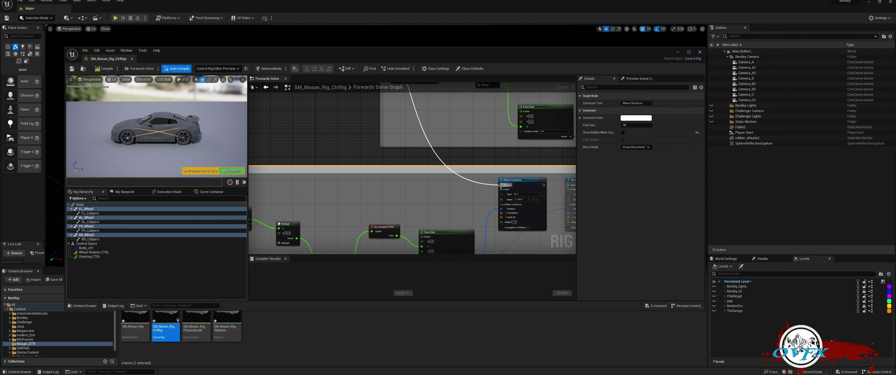
right_click_drag(461, 195, 329, 155)
left_click_drag(412, 145, 447, 222)
right_click_drag(420, 204, 484, 175)
scroll(482, 173, "down", 1)
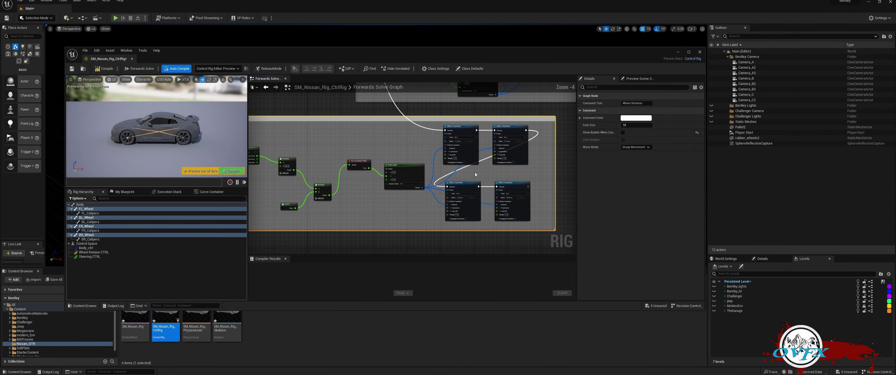
Move the Steering and Wheel Rotation comment groups into a tidier layout around the Sequence node
scroll(416, 188, "down", 5)
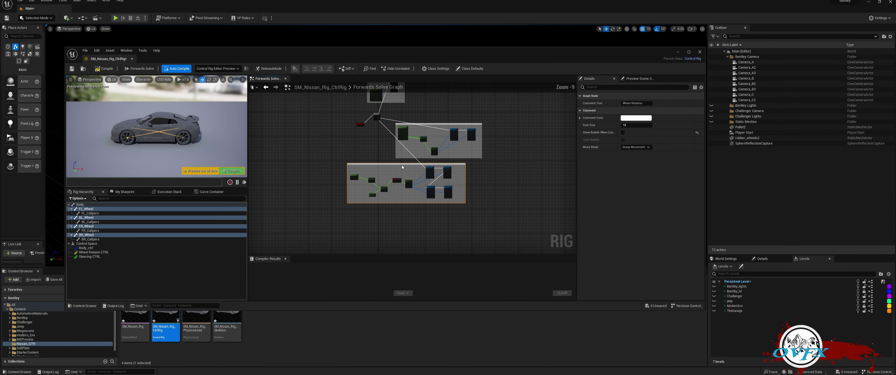
right_click_drag(453, 130, 401, 163)
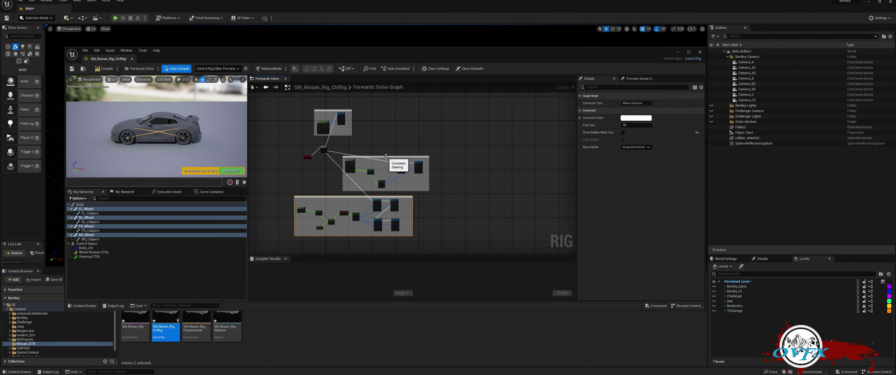
left_click_drag(387, 158, 406, 145)
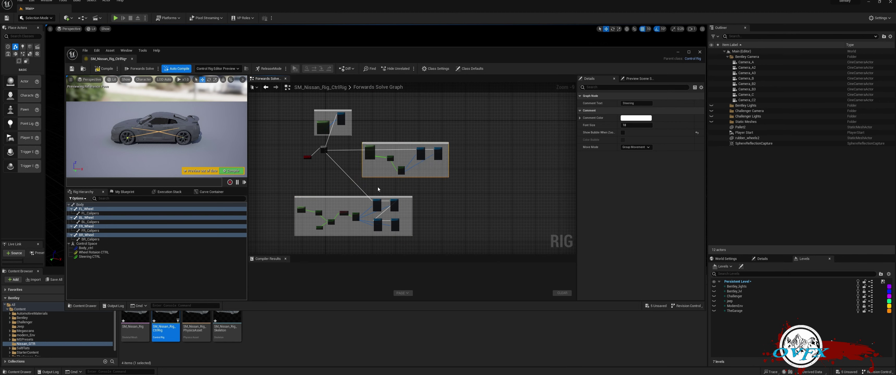
left_click_drag(377, 196, 363, 185)
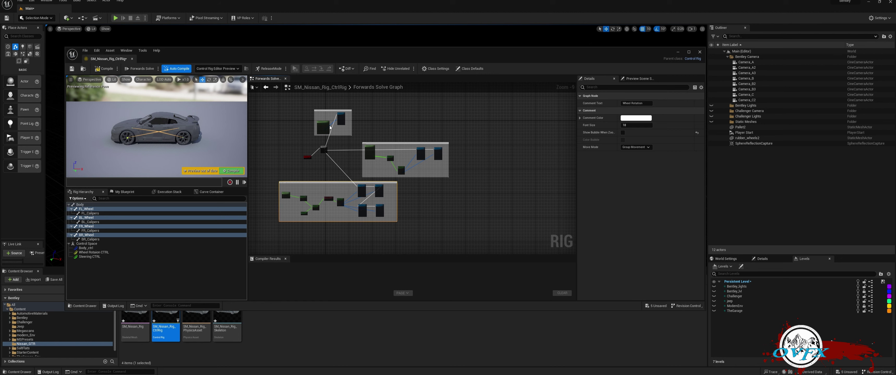
Give Body_ctrl the Arrow4_Thick shape and set its shape scale to 10
scroll(297, 198, "up", 3)
left_click(86, 248)
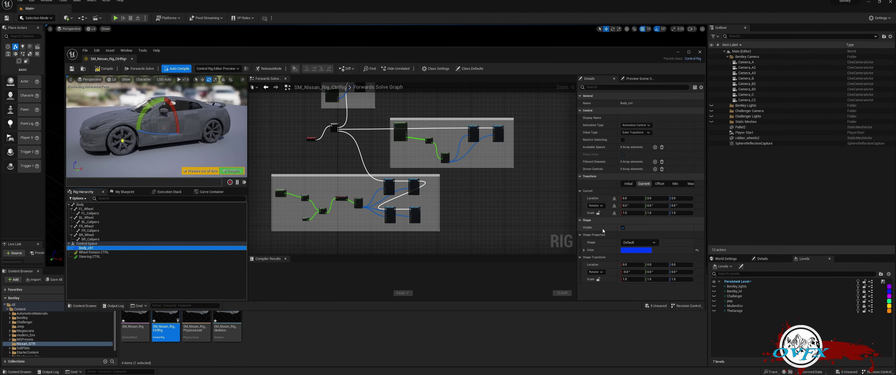
left_click(634, 243)
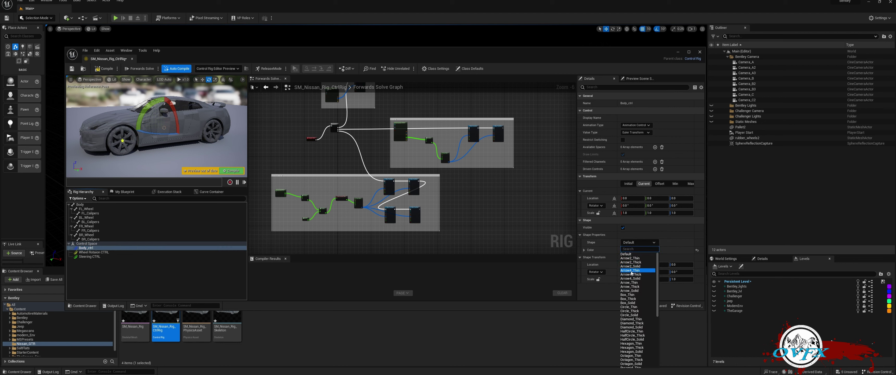
left_click(631, 275)
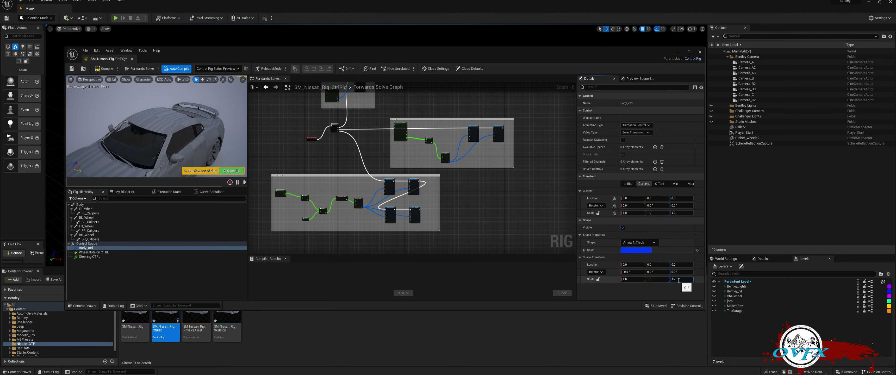
Set Body_ctrl's offset location to X 0 and Y 0 and raise its Z above the car's roof
left_click(660, 183)
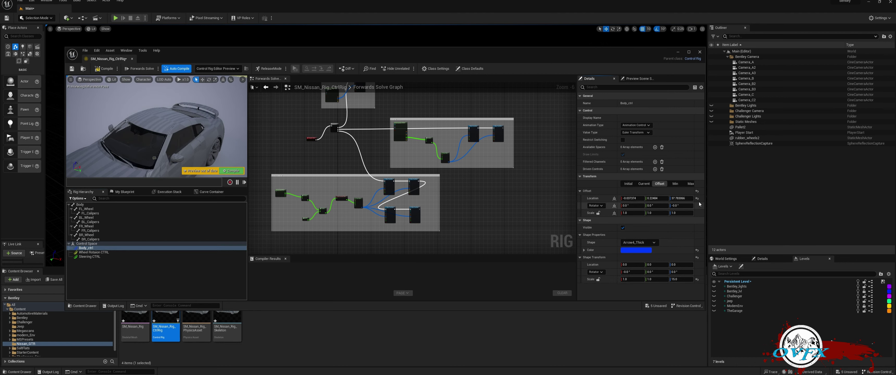
left_click(681, 198)
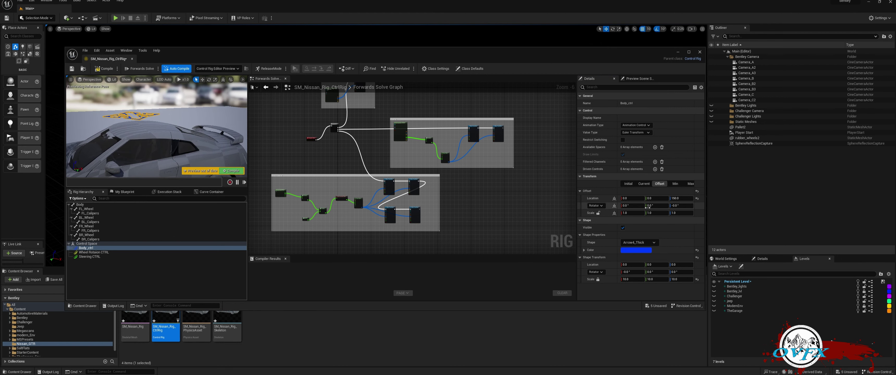
left_click(675, 199)
type("100")
key("Return")
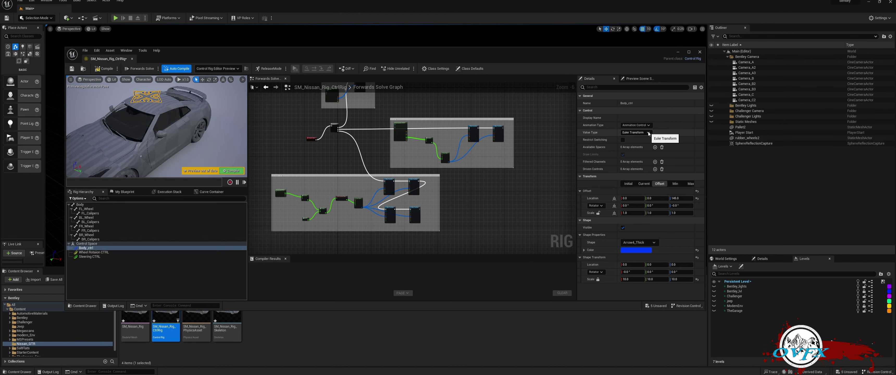
Change Body_ctrl's value type to Rotator and widen the preview viewport
left_click(636, 133)
left_click(633, 164)
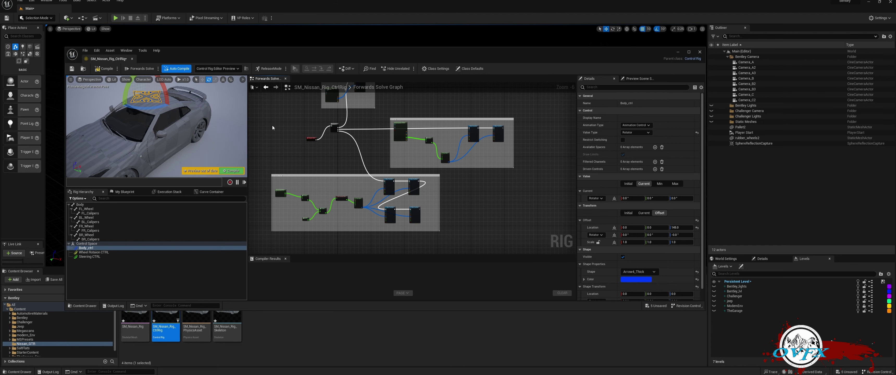
scroll(178, 111, "down", 5)
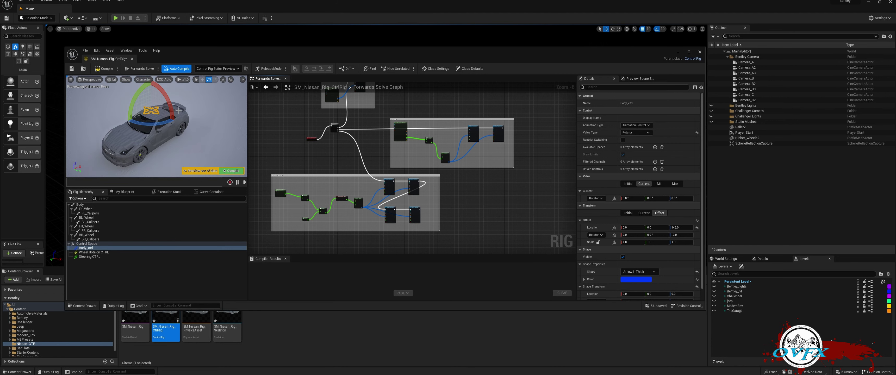
left_click_drag(250, 172, 315, 167)
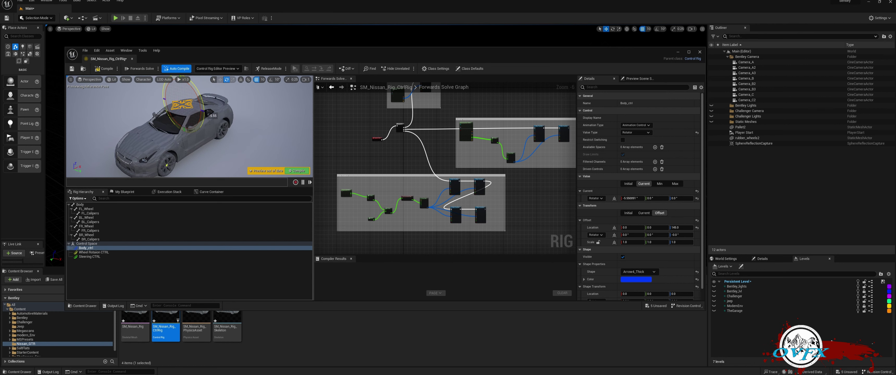
Limit Body_ctrl's rotation to small minimum and maximum angles on all three axes
left_click(602, 198)
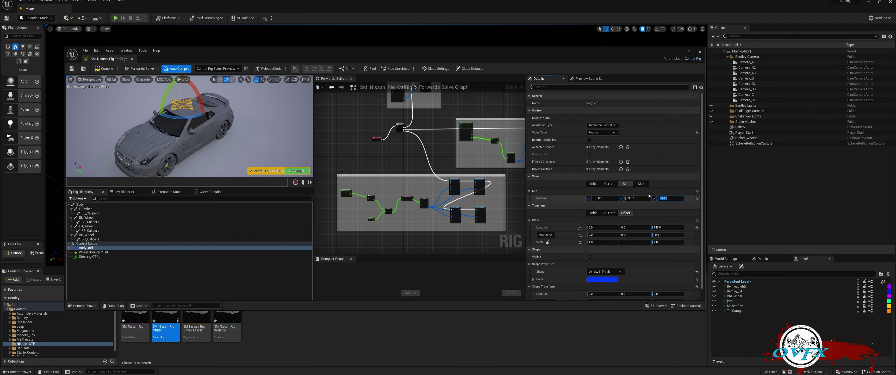
left_click(641, 183)
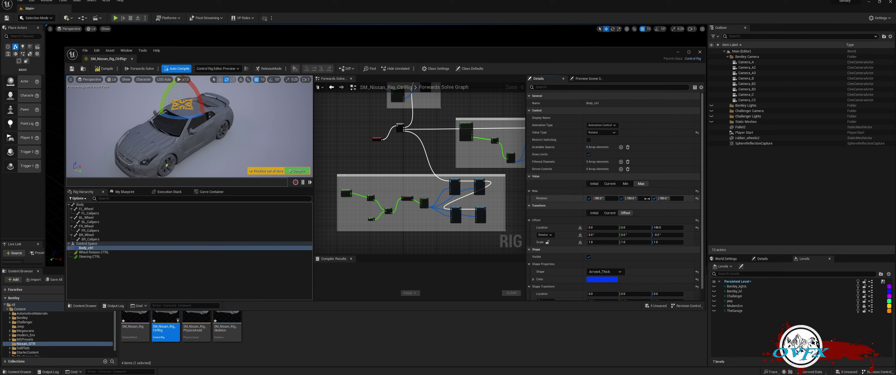
left_click(635, 198)
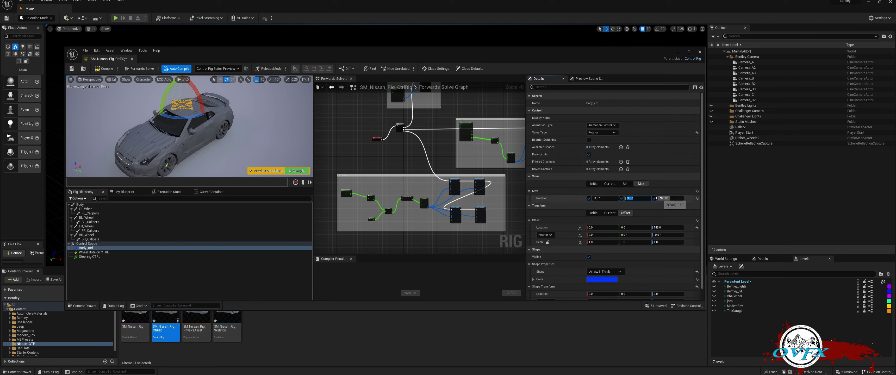
type("3")
key("Return")
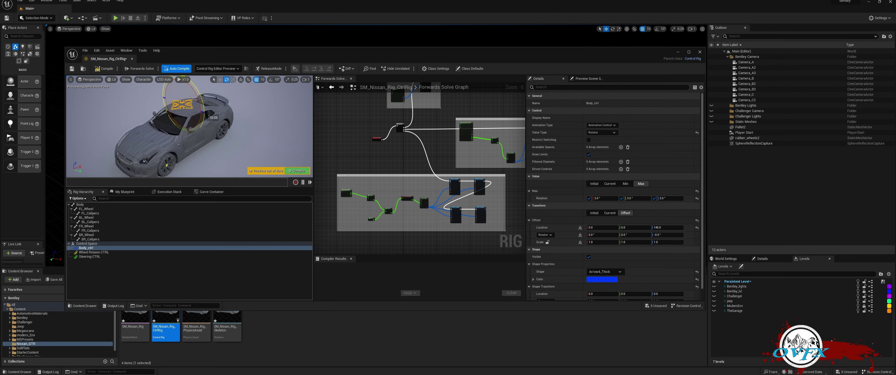
Test rotating the body control against its limits in the preview and compile the Control Rig
left_click_drag(167, 92, 165, 98)
left_click_drag(179, 120, 157, 118)
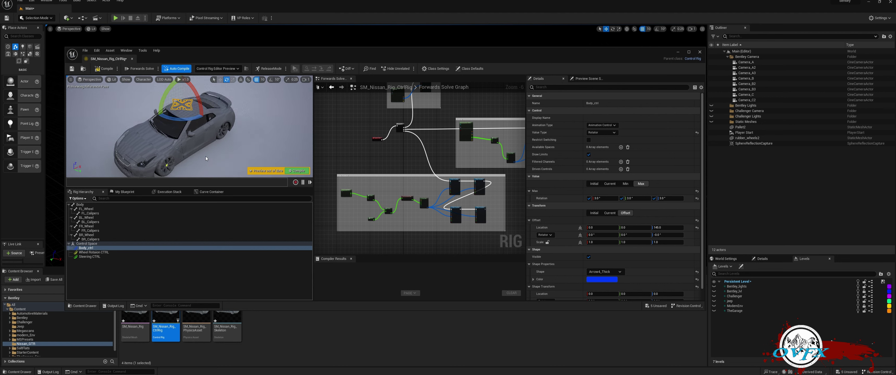
left_click(299, 171)
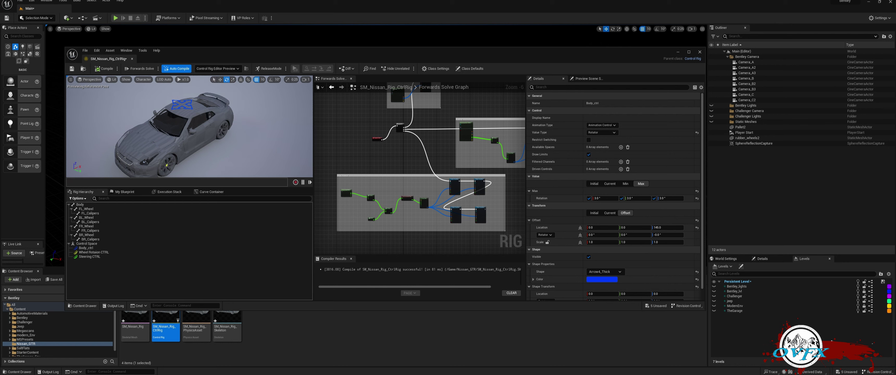
Give Steering CTRL the Arrow2_Thick shape at scale 10 and set its offset location X to -300
left_click(90, 256)
left_click(596, 198)
type("-350")
left_click(604, 243)
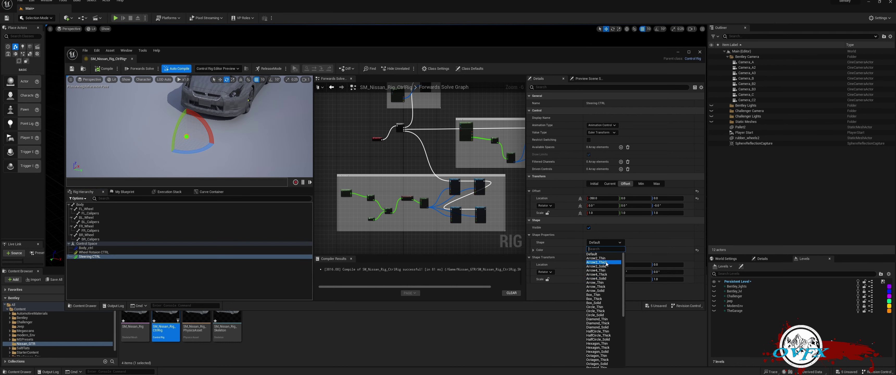
left_click(604, 263)
left_click(599, 279)
type("10")
key("Return")
left_click(599, 198)
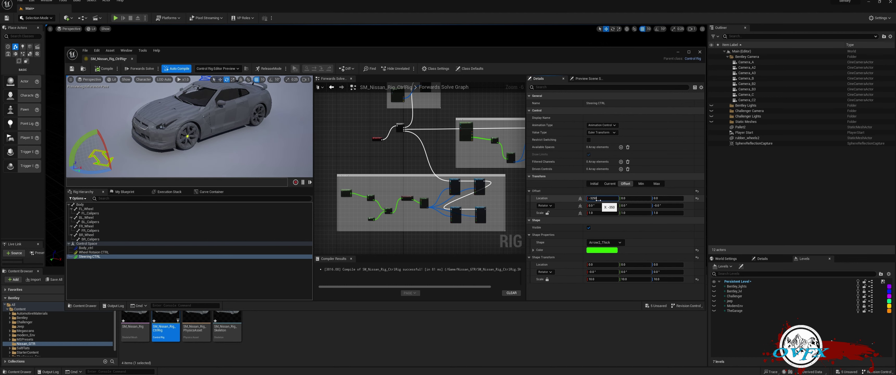
type("-300")
key("Return")
Enable minimum and maximum Y location limits on Steering CTRL, with a maximum of 50
left_click(640, 184)
left_click(621, 198)
left_click(636, 198)
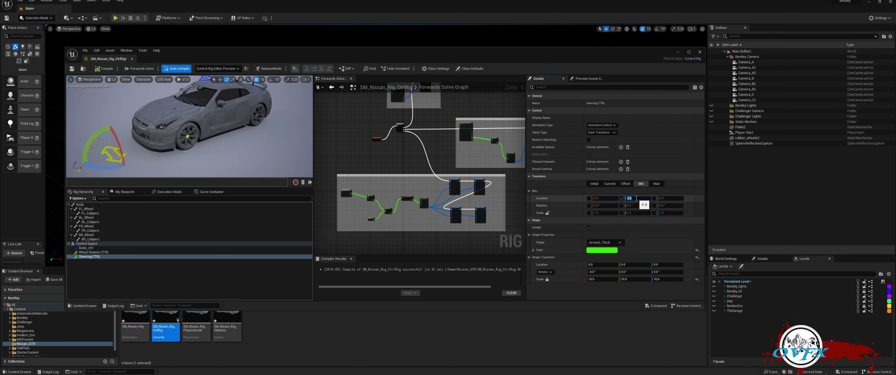
left_click(656, 183)
left_click(636, 198)
type("50")
mouse_move(120, 161)
left_mouse_down()
mouse_move(128, 171)
mouse_move(120, 161)
left_mouse_up()
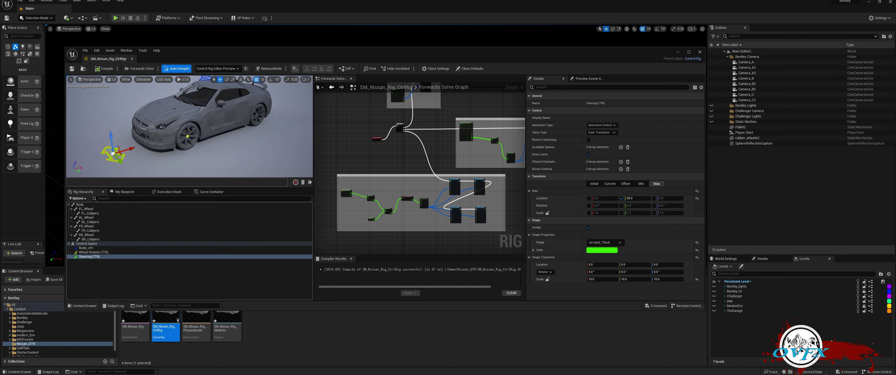
Set the wheel rotation control's offset location to X 0 and Y 100, beside the car
left_click(105, 252)
left_click(610, 184)
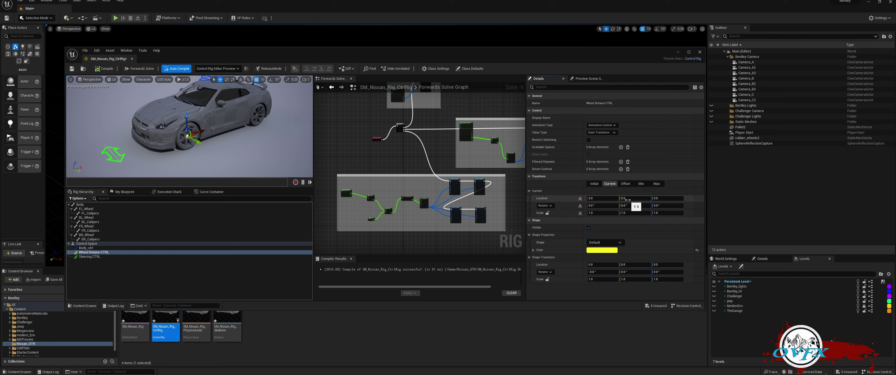
left_click(626, 183)
left_click(628, 199)
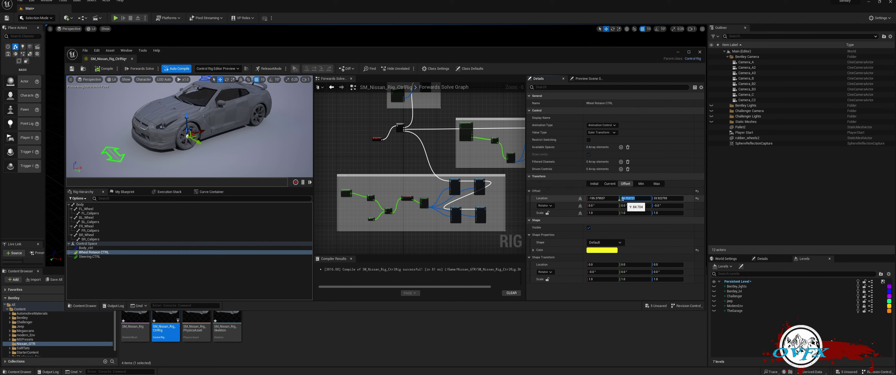
type("-100")
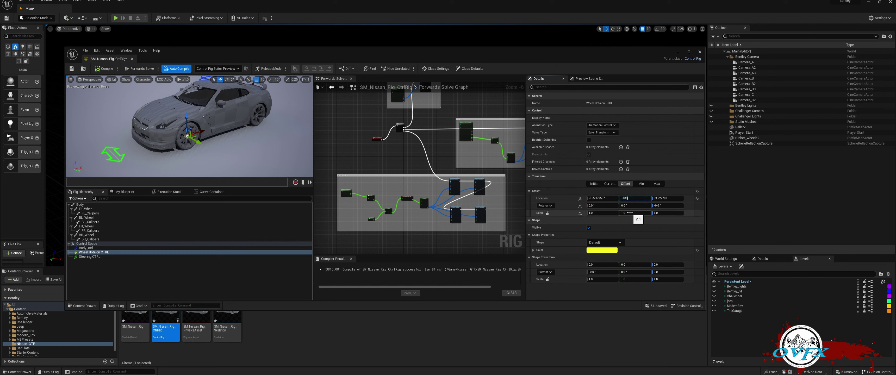
key("Return")
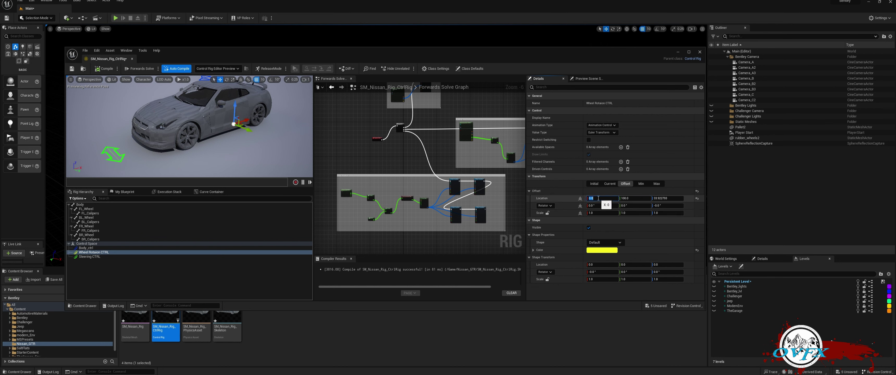
Give the wheel rotation control an Arrow2_Thick shape at scale 10, rotated along the car's side, with value type Position
left_click(604, 242)
left_click(603, 261)
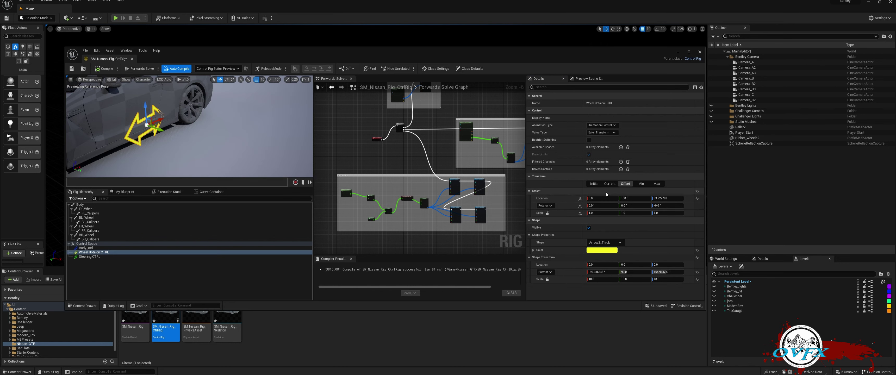
left_click(602, 132)
left_click(595, 156)
left_click_drag(602, 272, 599, 272)
left_click_drag(181, 139, 132, 134, "alt")
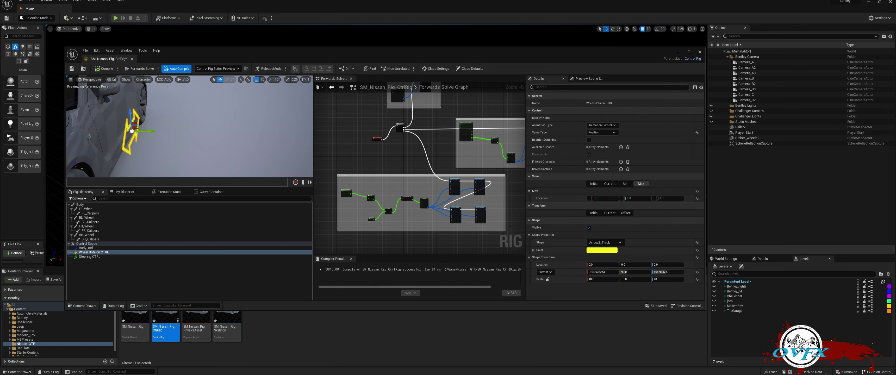
Limit the wheel rotation control's X location to a minimum of -20 and a maximum of 20
left_click(626, 183)
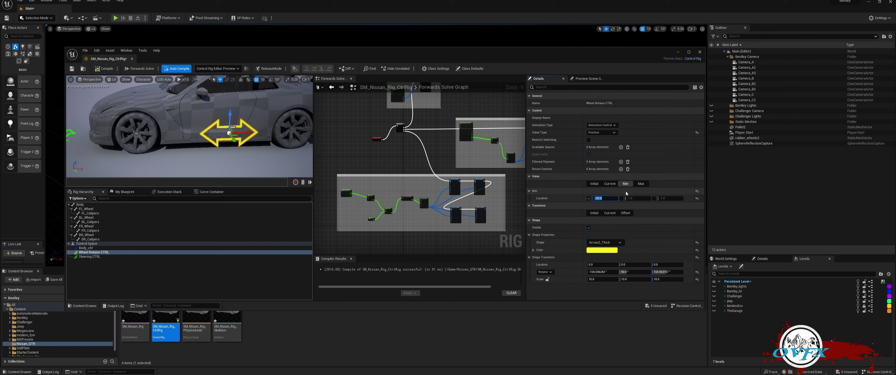
left_click(641, 183)
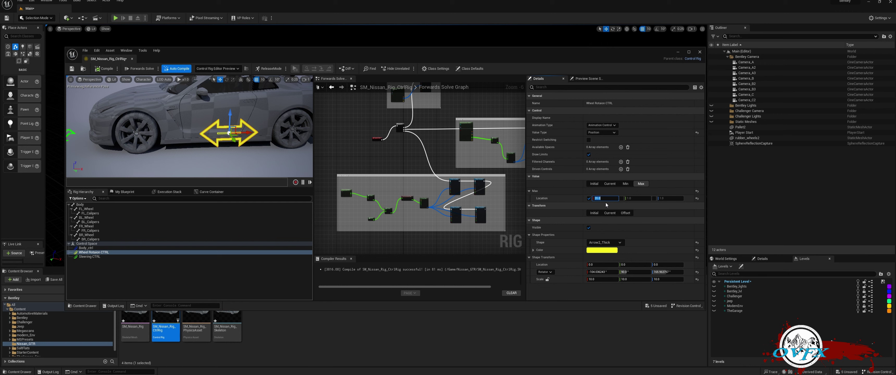
Disable Propagate to Children on the wheel Offset Transform nodes in the Wheel Rotation group
left_click(244, 145)
right_click_drag(165, 158, 191, 123)
key("w")
scroll(466, 193, "up", 4)
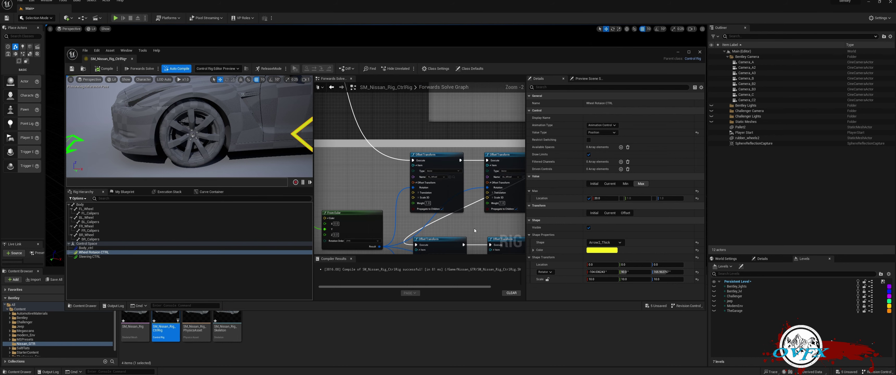
left_click(447, 153)
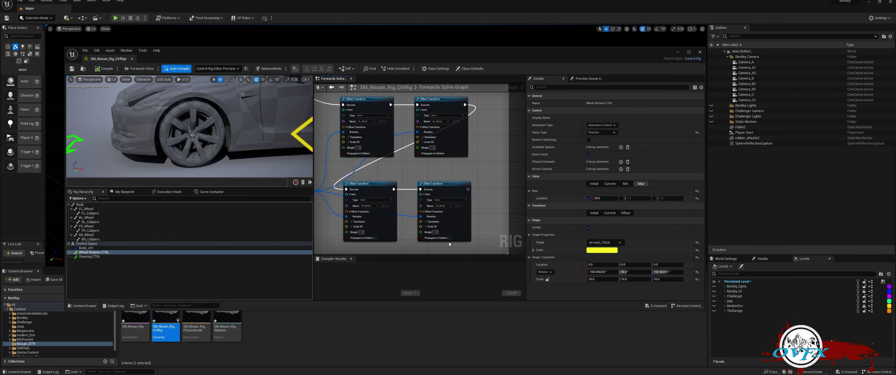
left_click(450, 238)
left_click(376, 238)
Test the wheel rotation, steering and body controls in the preview and compile the Control Rig
right_click_drag(239, 161, 266, 143)
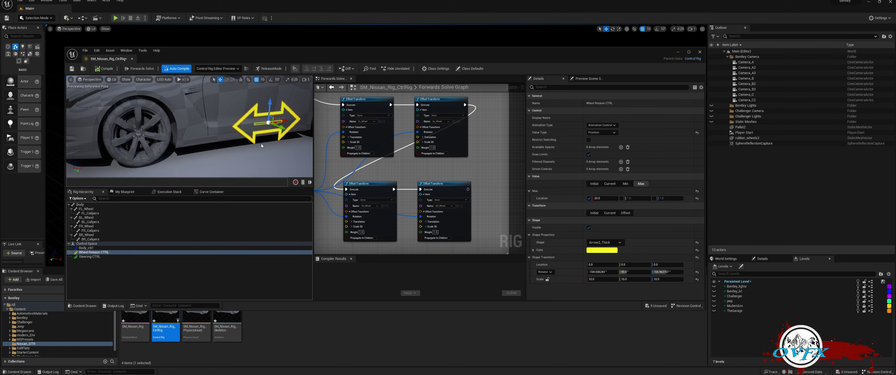
mouse_move(286, 122)
left_mouse_down()
mouse_move(274, 127)
mouse_move(296, 125)
mouse_move(285, 127)
left_mouse_up()
right_click_drag(264, 139, 154, 137)
left_click(118, 148)
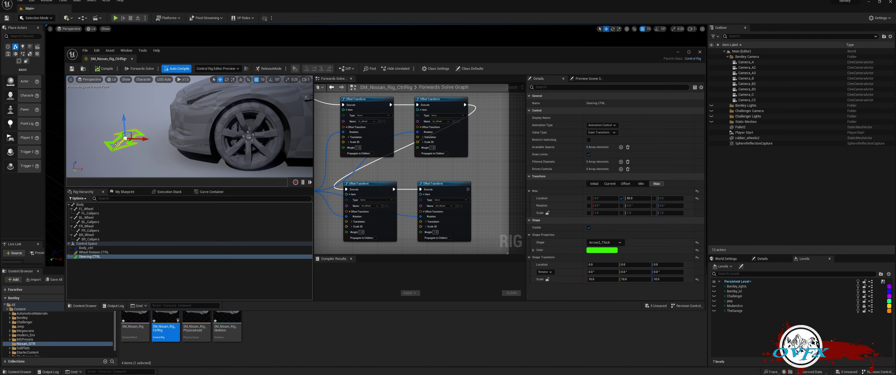
mouse_move(111, 150)
left_mouse_down()
mouse_move(100, 157)
mouse_move(179, 127)
mouse_move(91, 163)
mouse_move(139, 129)
mouse_move(112, 141)
left_mouse_up()
left_click(69, 248)
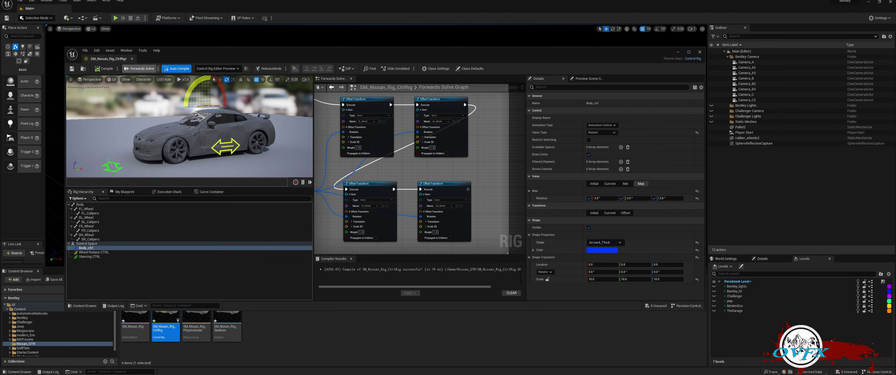
left_click(107, 69)
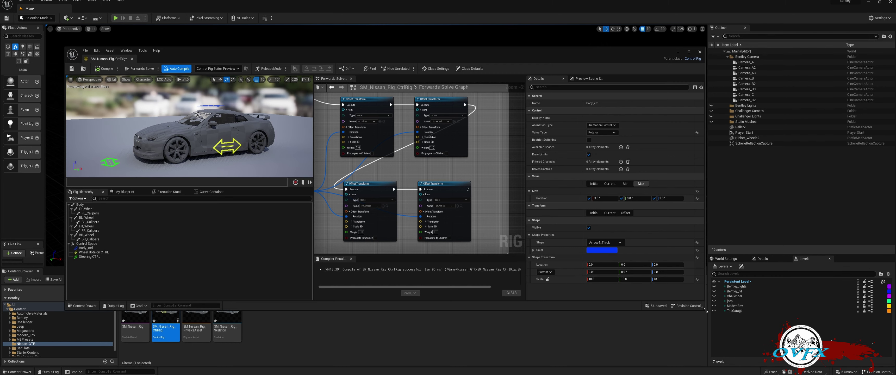
Enlarge the Control Rig editor window and widen its preview viewport
left_click_drag(705, 309, 892, 368)
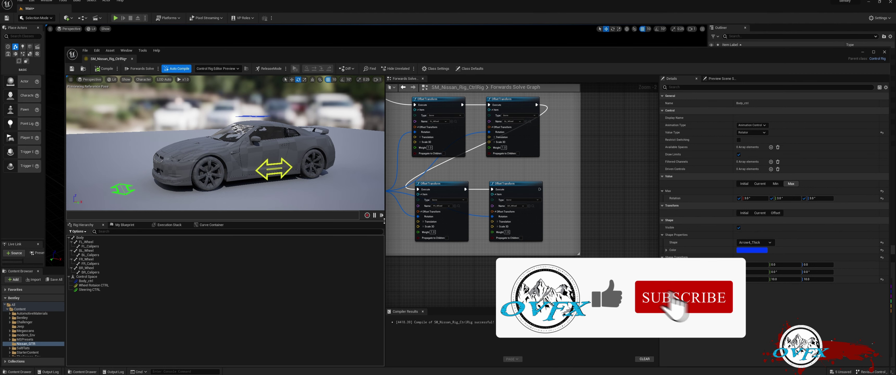
left_click_drag(384, 216, 509, 221)
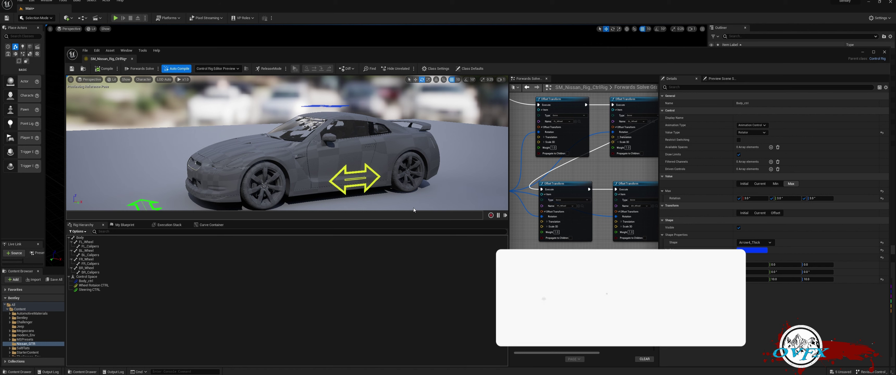